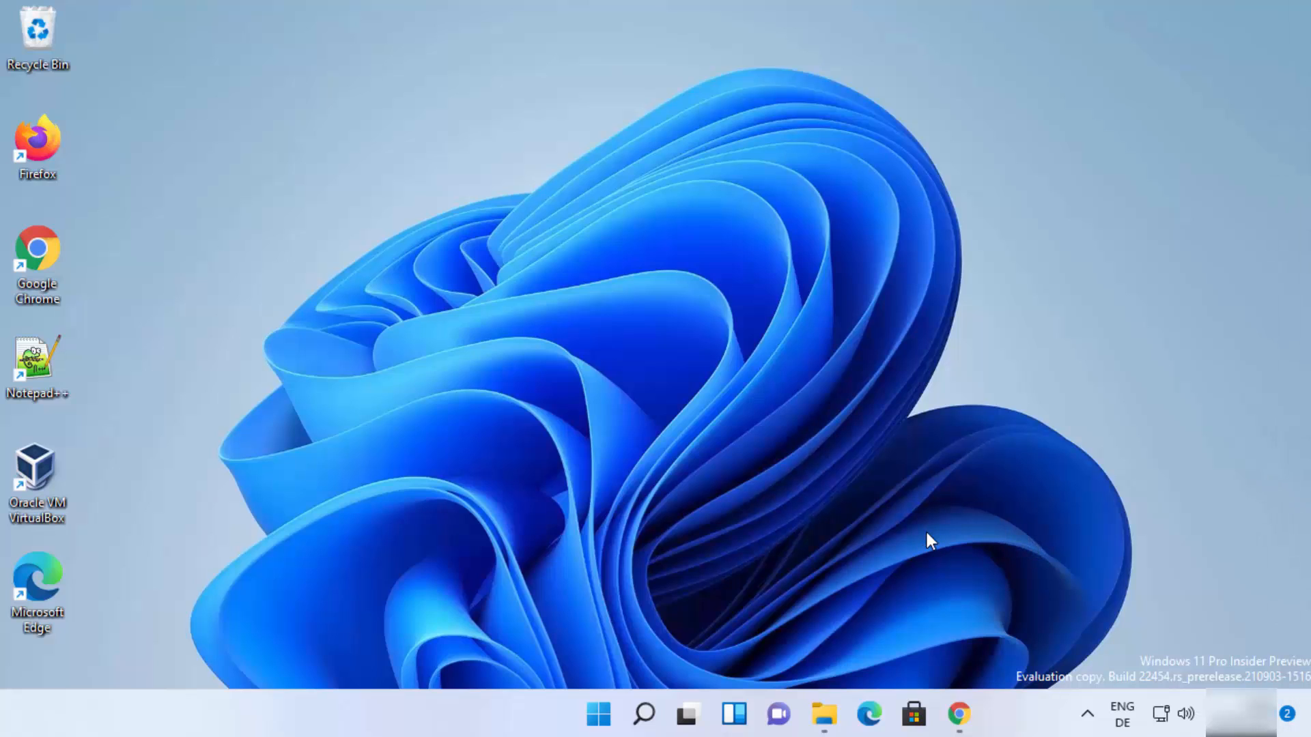
- Open the WinRAR website from the Google results in Chrome and download the WinRAR 6.02 installer
{"action": "left_click", "coordinate": [960, 715]}
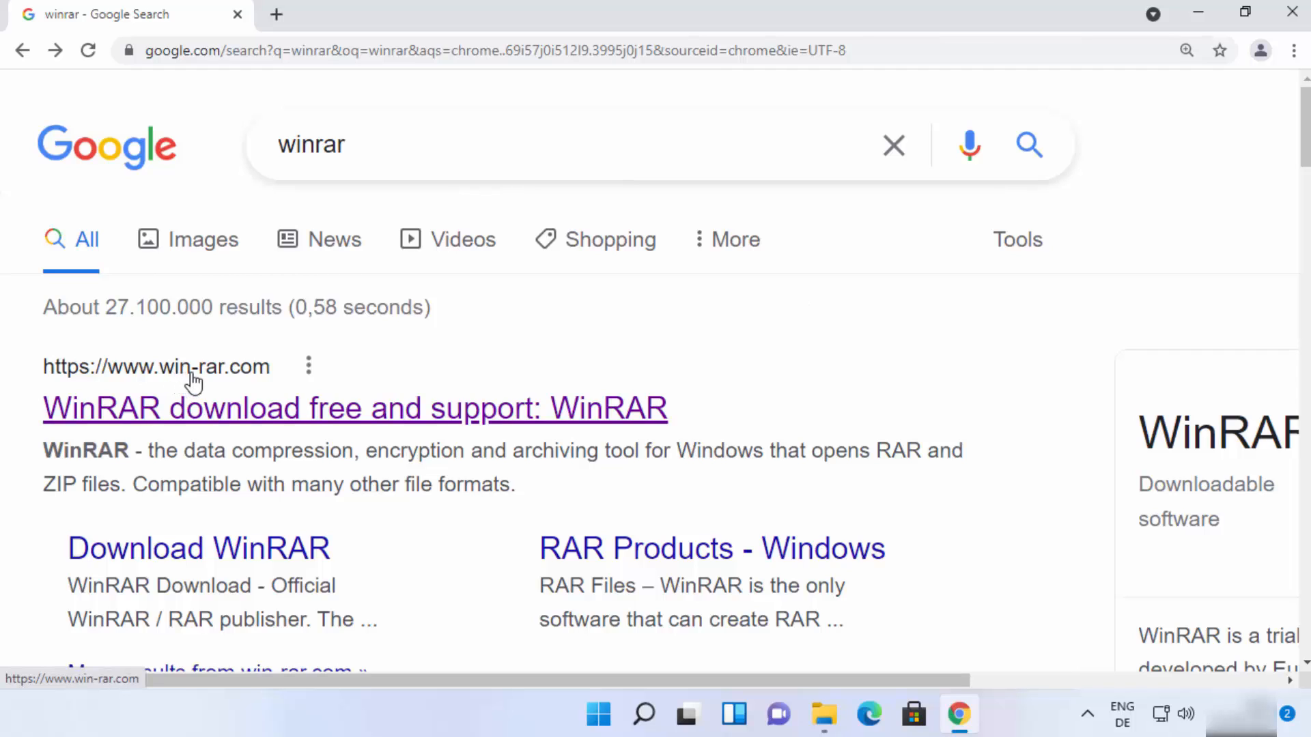
{"action": "left_click", "coordinate": [291, 410]}
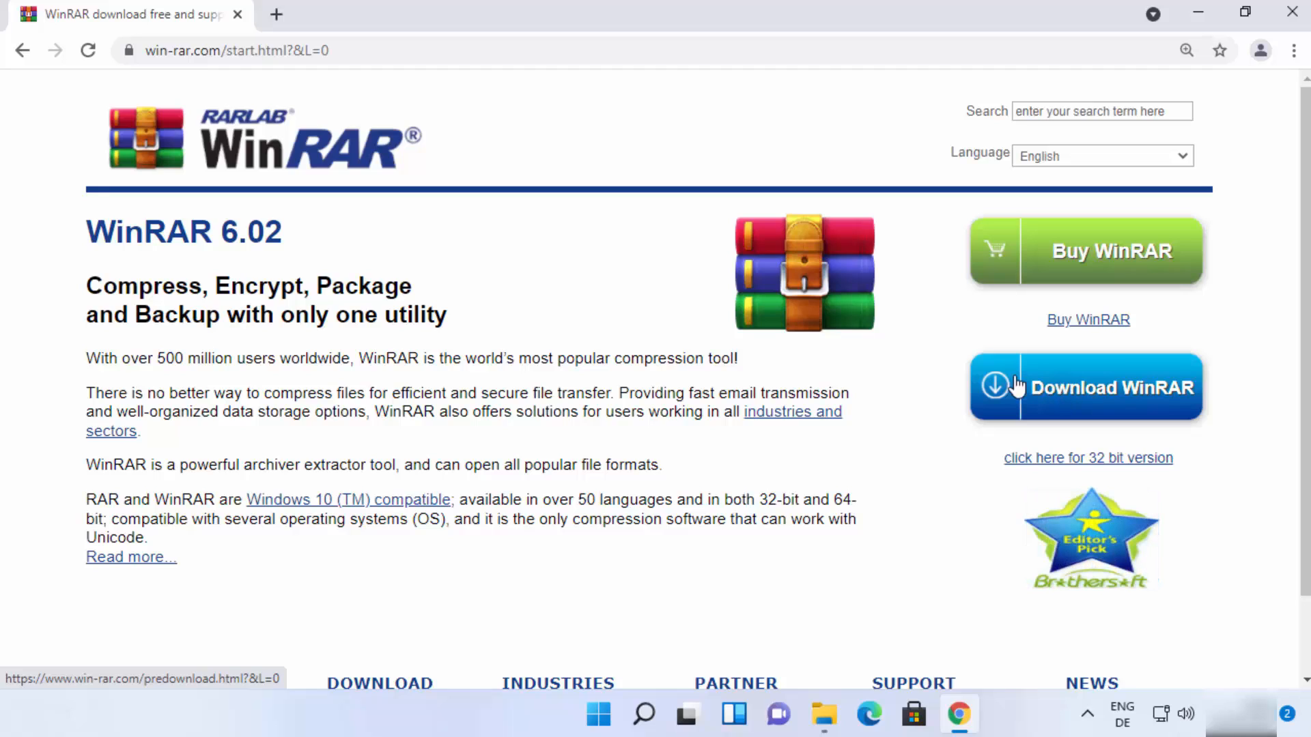
{"action": "left_click", "coordinate": [1099, 402]}
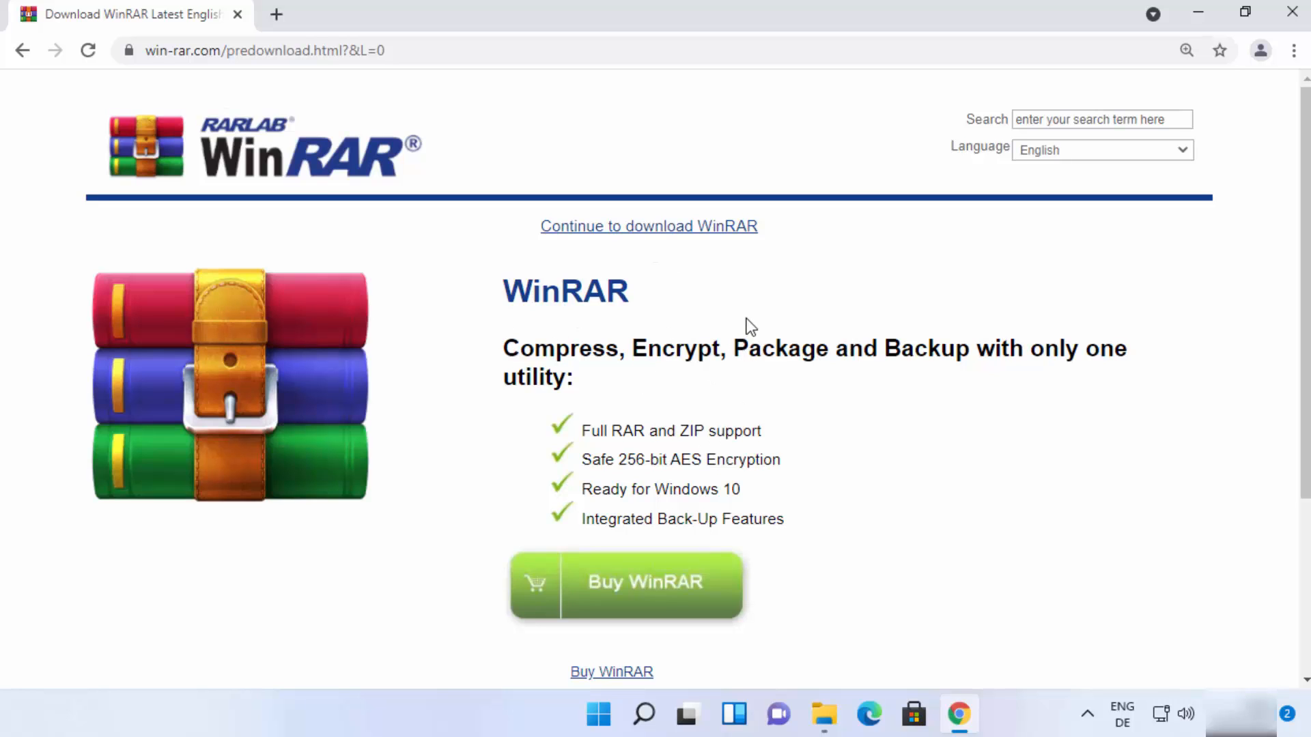
{"action": "scroll", "coordinate": [892, 273], "scroll_direction": "down", "scroll_amount": 4}
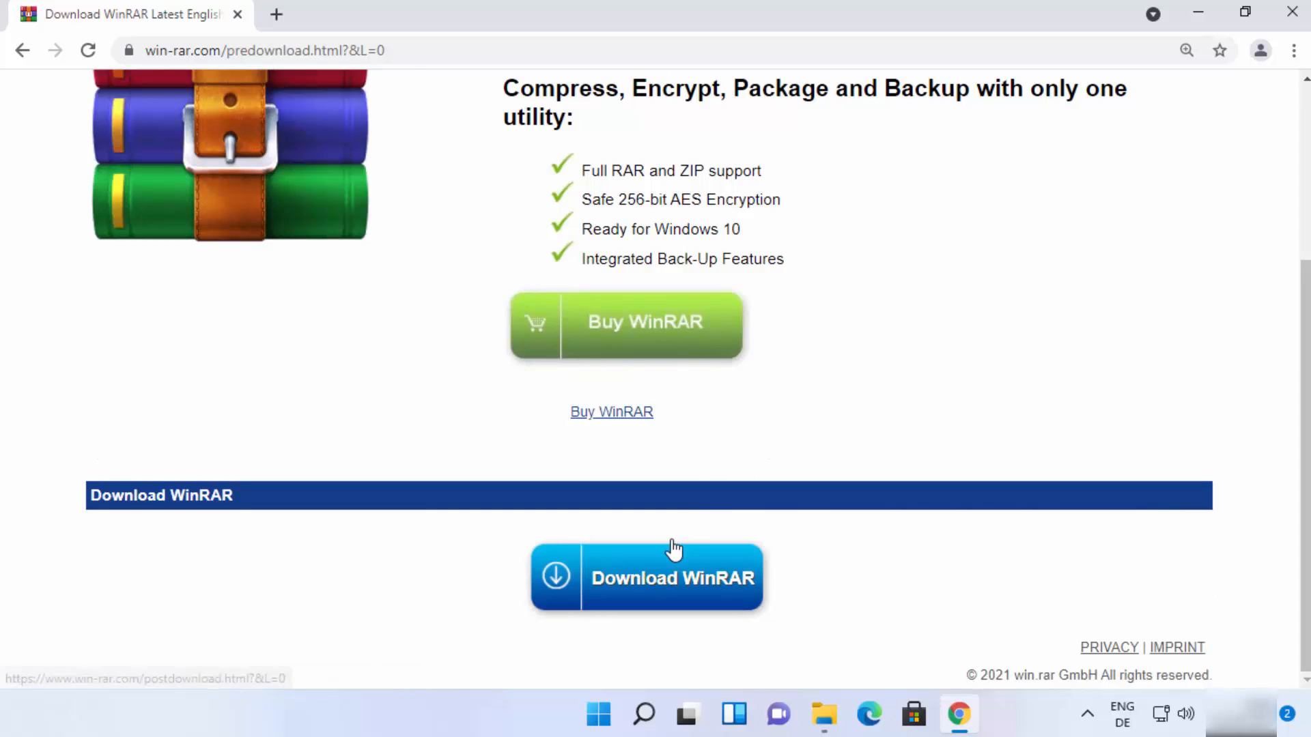
{"action": "left_click", "coordinate": [657, 585]}
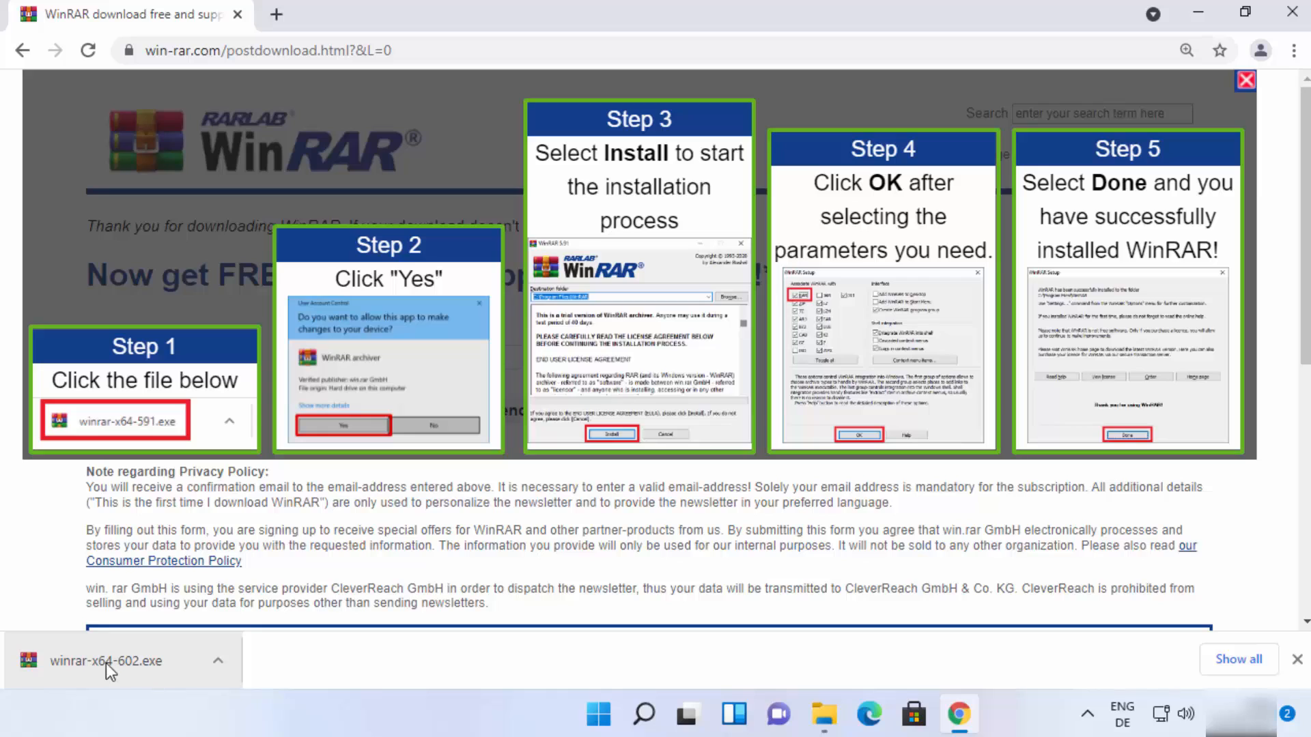
- Run winrar-x64-602.exe, minimize the browser, and allow the installer to make changes to the device
{"action": "left_click", "coordinate": [146, 662]}
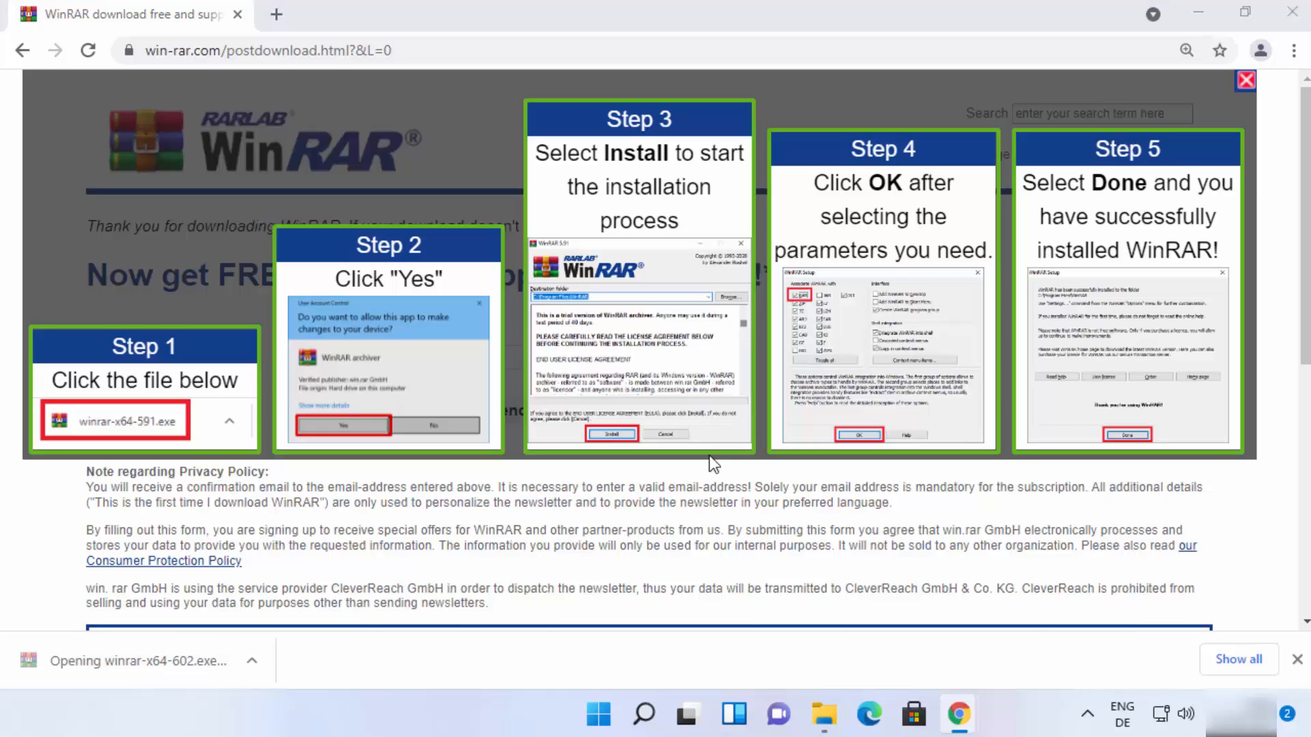
{"action": "left_click", "coordinate": [1197, 15]}
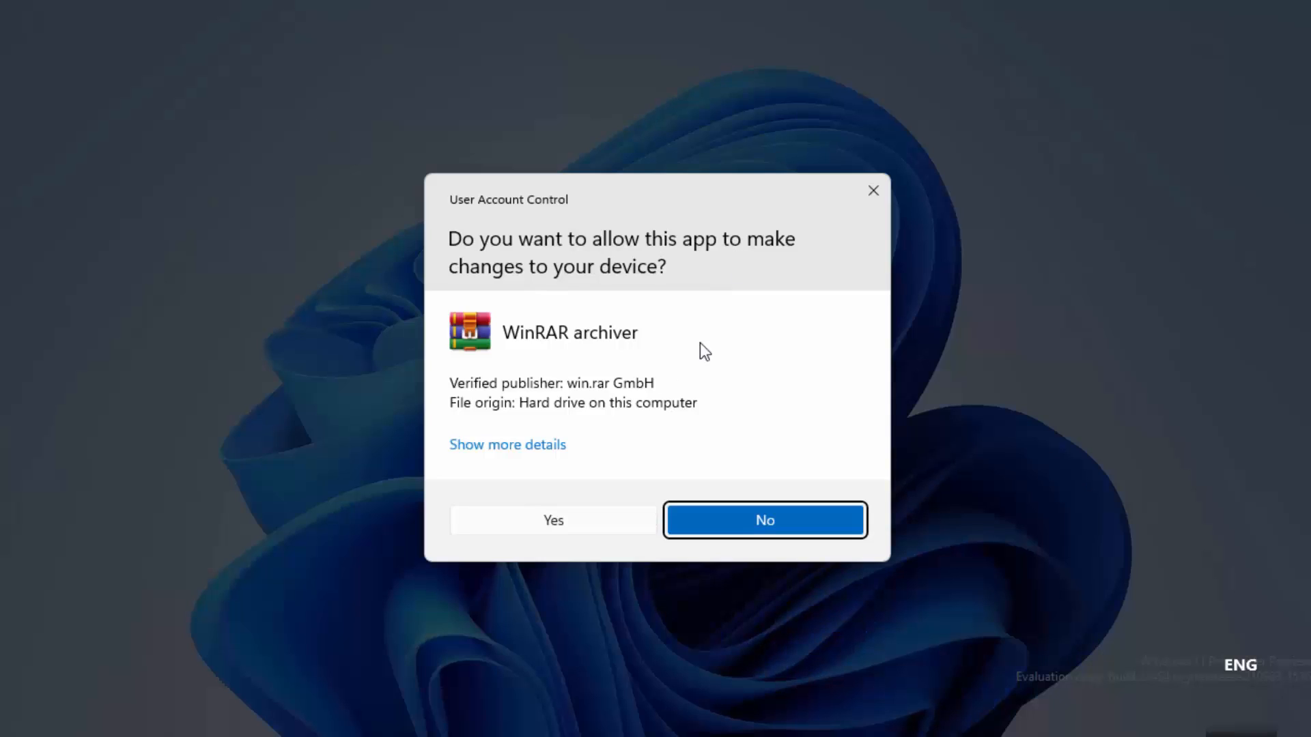
{"action": "left_click", "coordinate": [542, 520]}
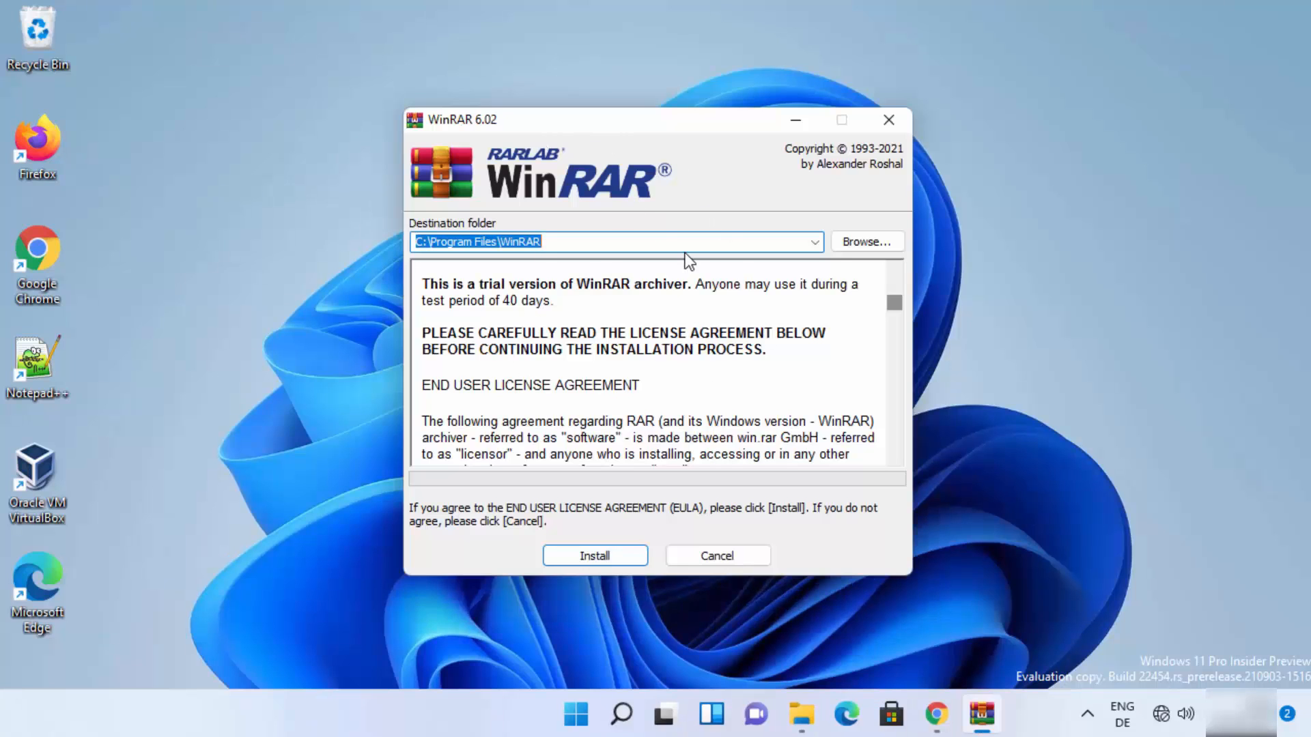
- Review the destination folder C:\Program Files\WinRAR and install WinRAR there
{"action": "left_click", "coordinate": [505, 244]}
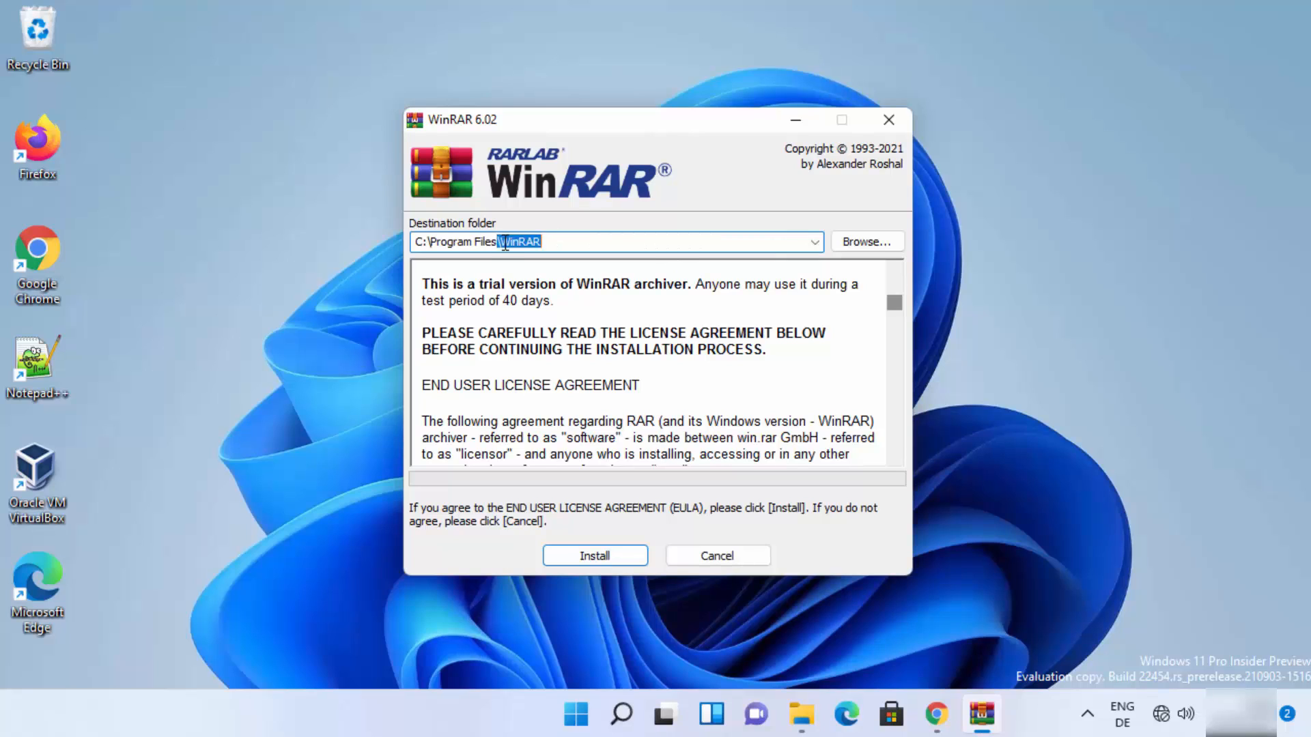
{"action": "double_click", "coordinate": [504, 243]}
{"action": "left_click", "coordinate": [573, 245]}
{"action": "left_click_drag", "start_coordinate": [574, 245], "coordinate": [416, 243]}
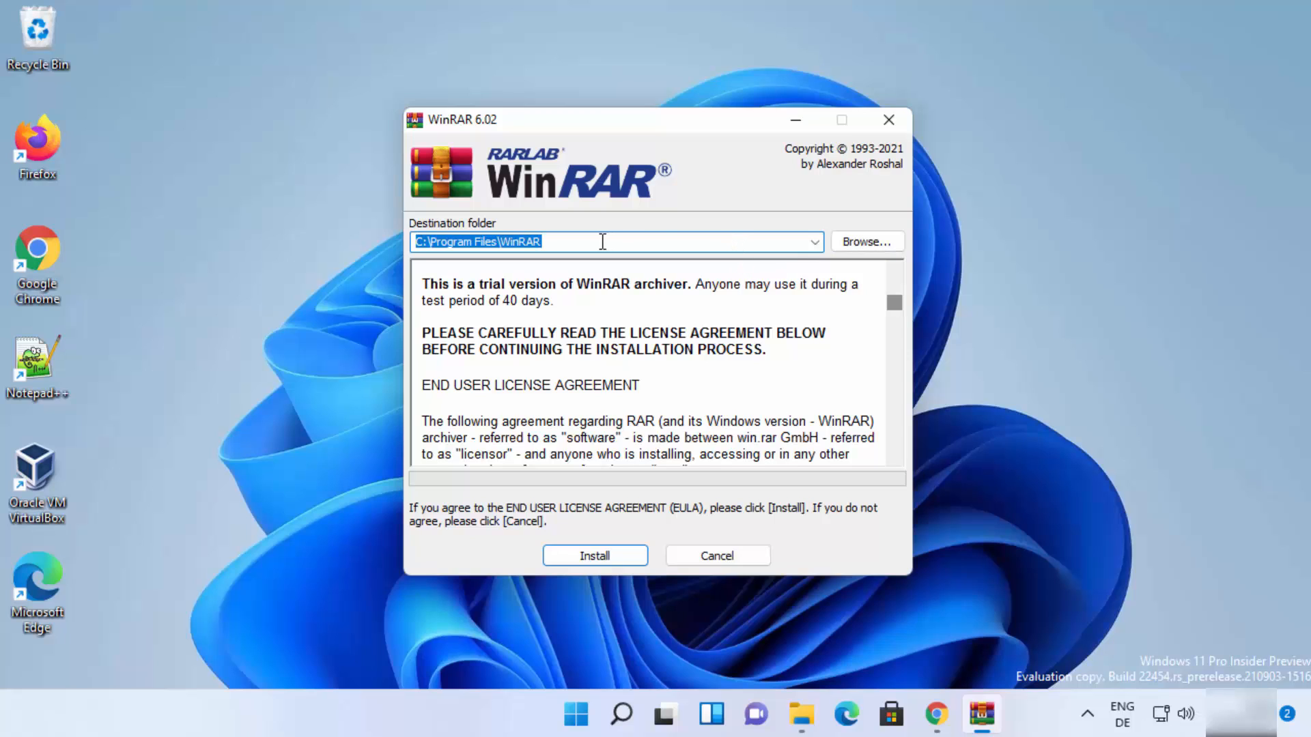
{"action": "left_click", "coordinate": [585, 558]}
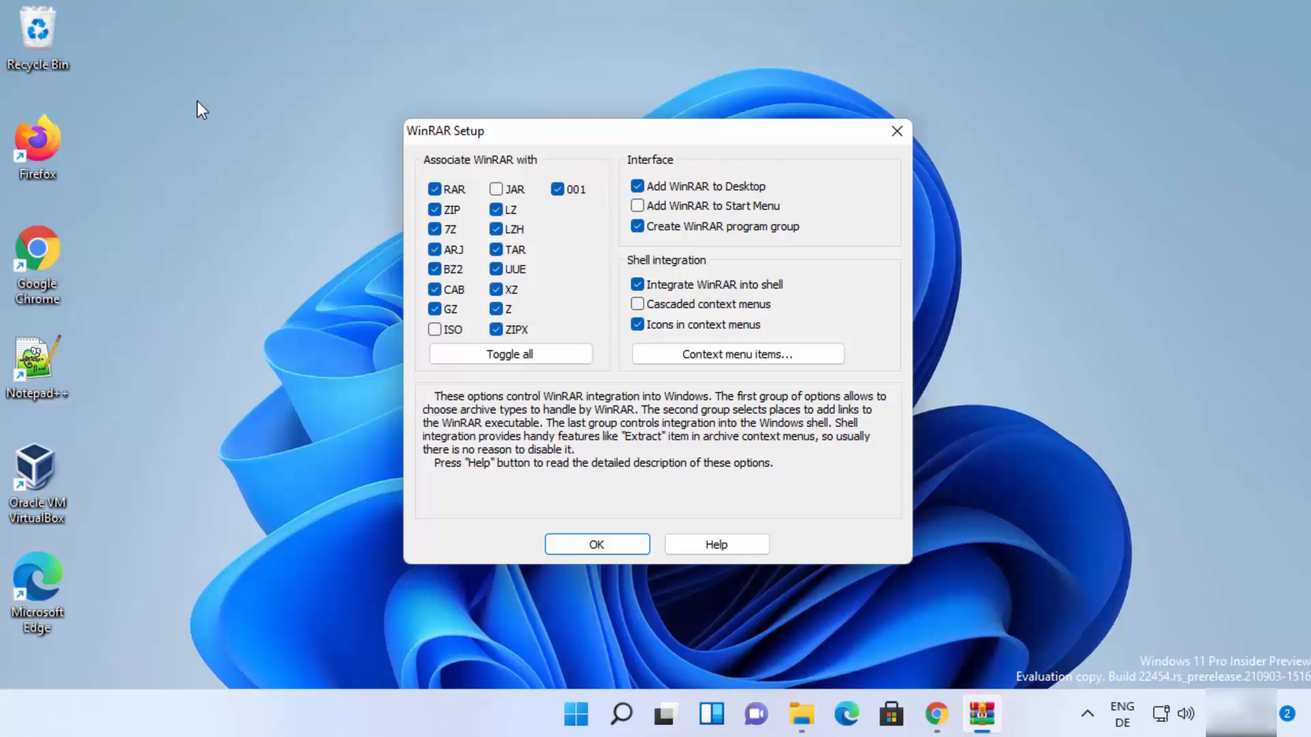
- Enable adding WinRAR to the Start Menu, accept the setup options, and finish the installation
{"action": "left_click", "coordinate": [637, 207]}
{"action": "left_click", "coordinate": [621, 544]}
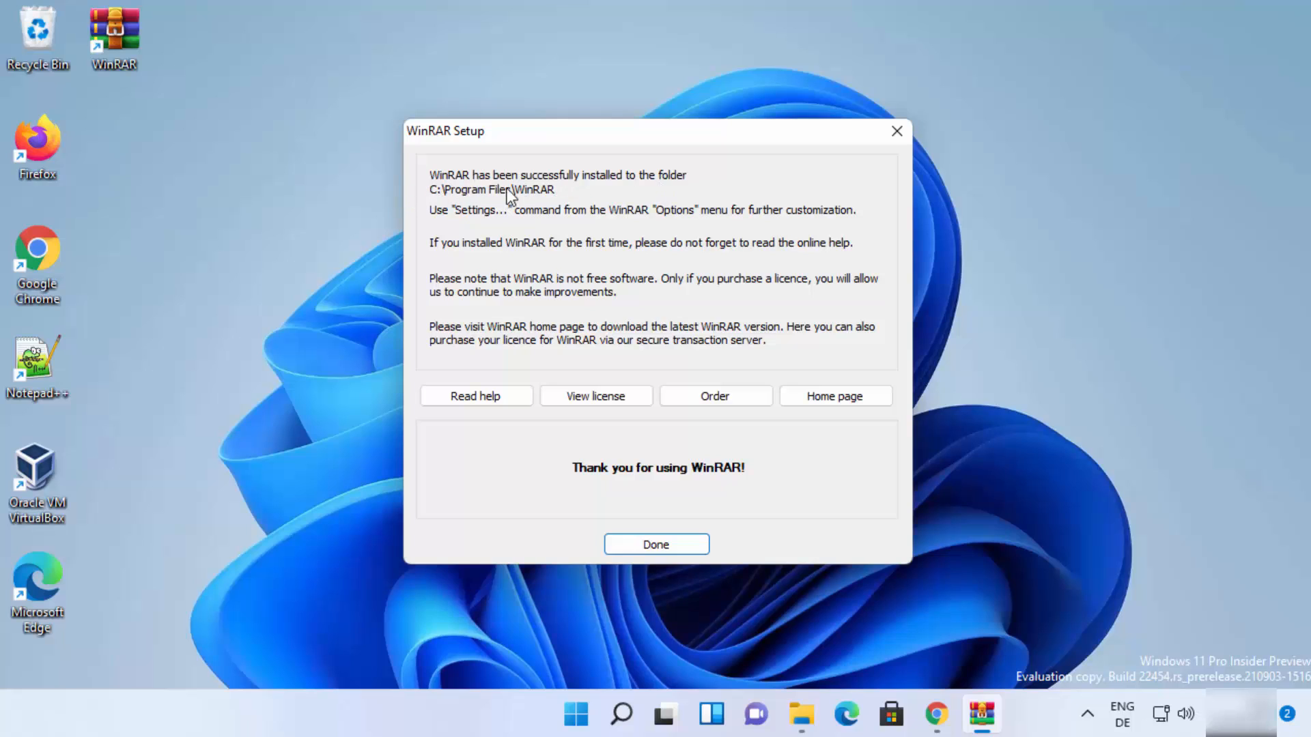
{"action": "left_click", "coordinate": [654, 544]}
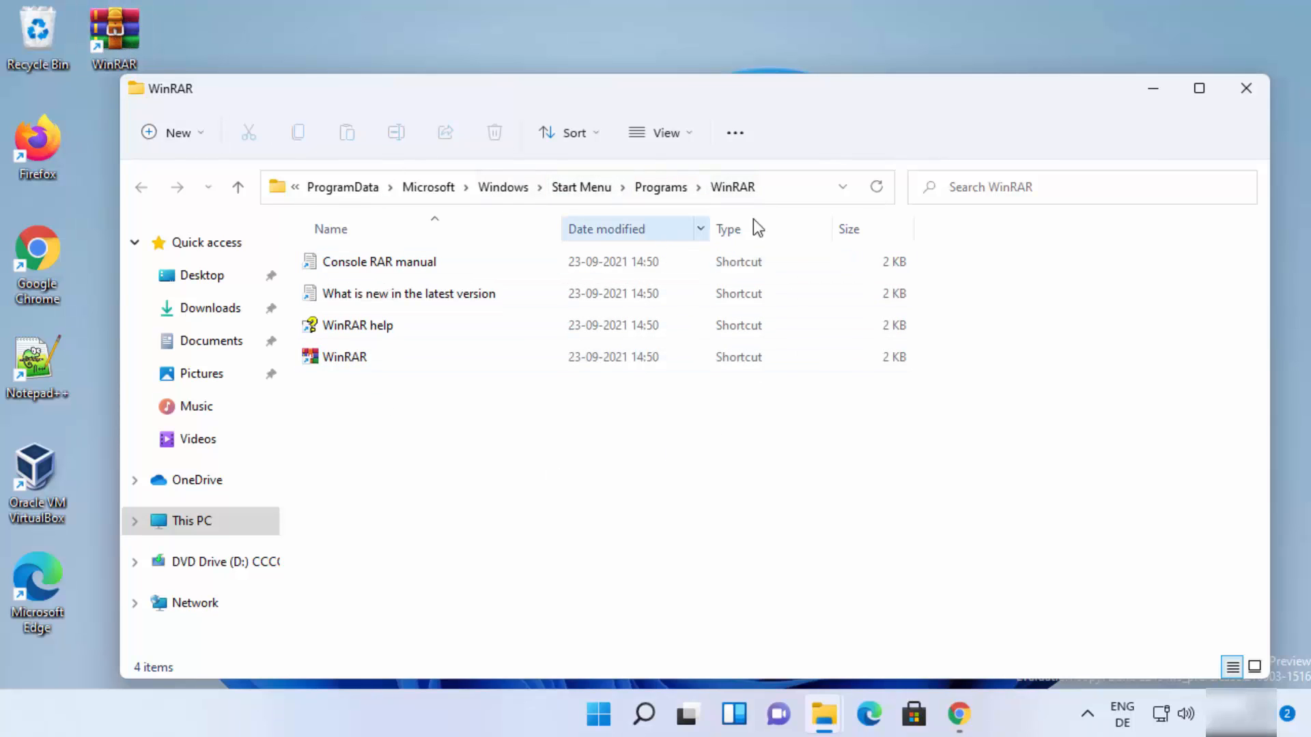
- Inspect the full path of the WinRAR shortcuts folder and WinRAR's first-launch window, closing each one
{"action": "left_click", "coordinate": [796, 191]}
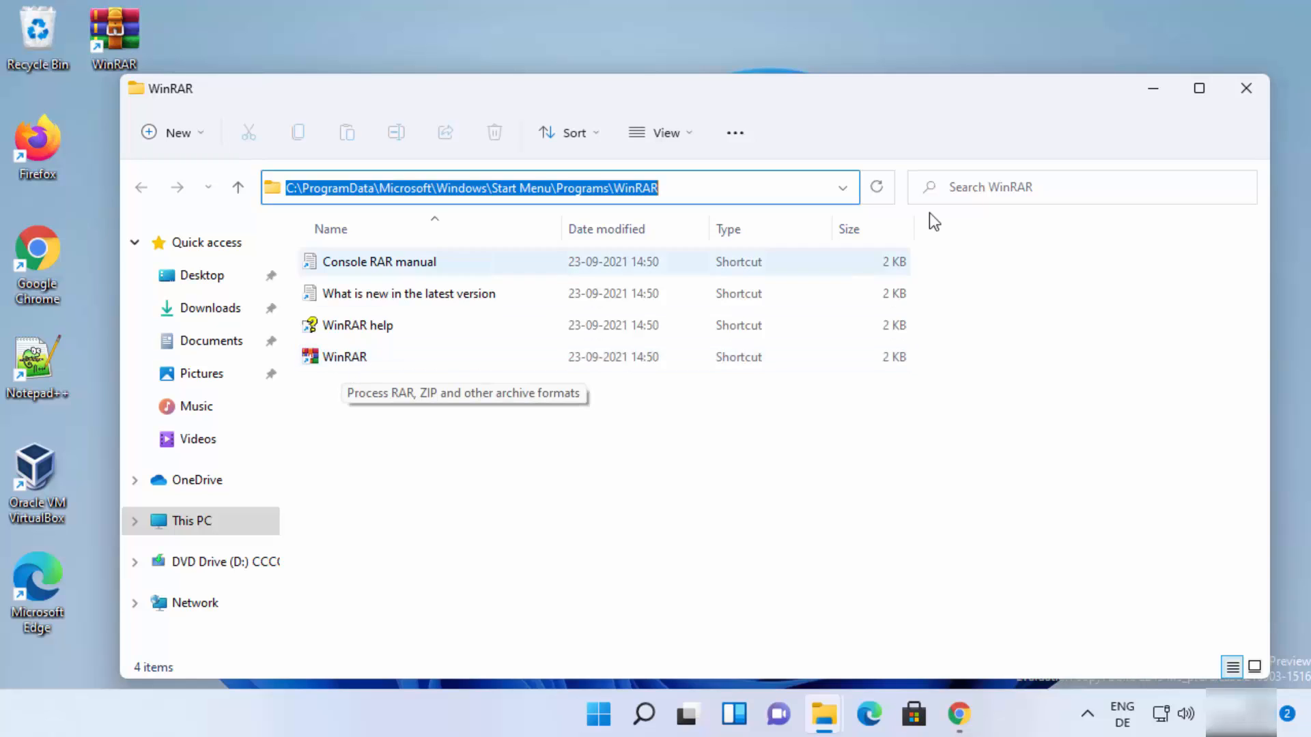
{"action": "left_click", "coordinate": [1244, 84]}
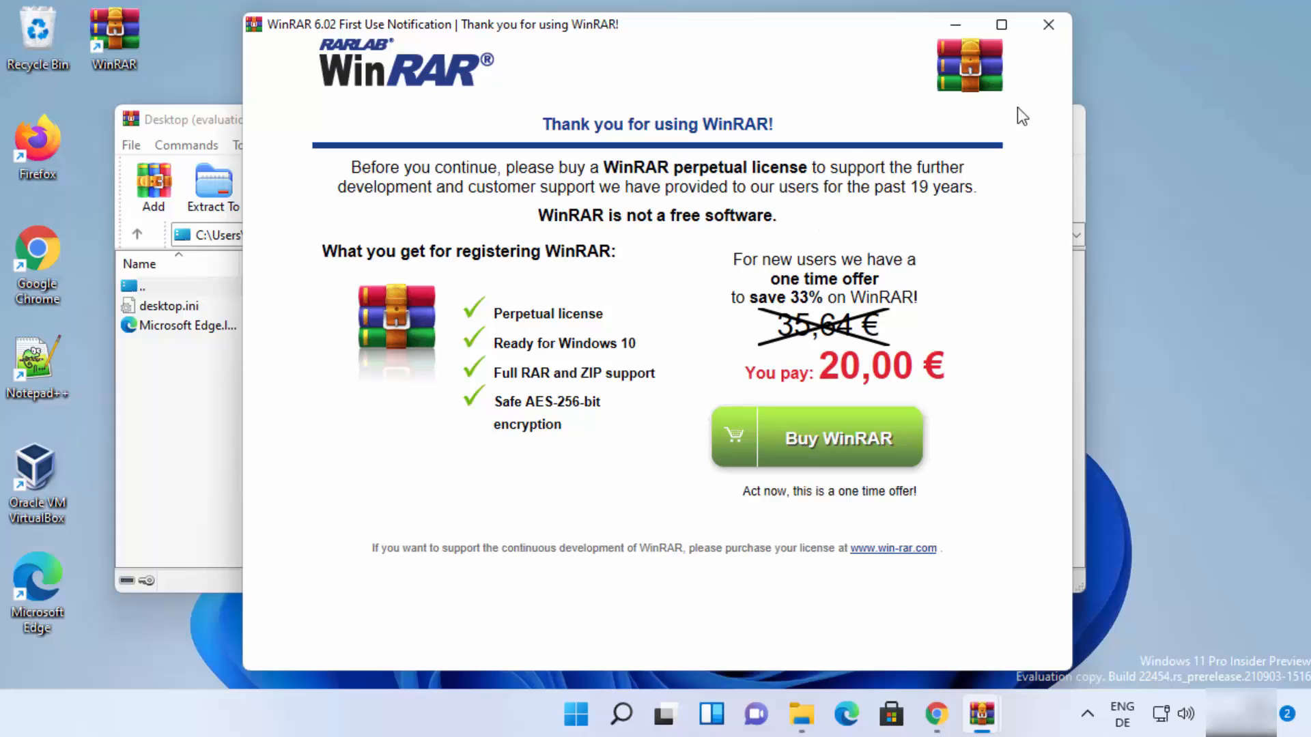
{"action": "left_click", "coordinate": [1046, 26]}
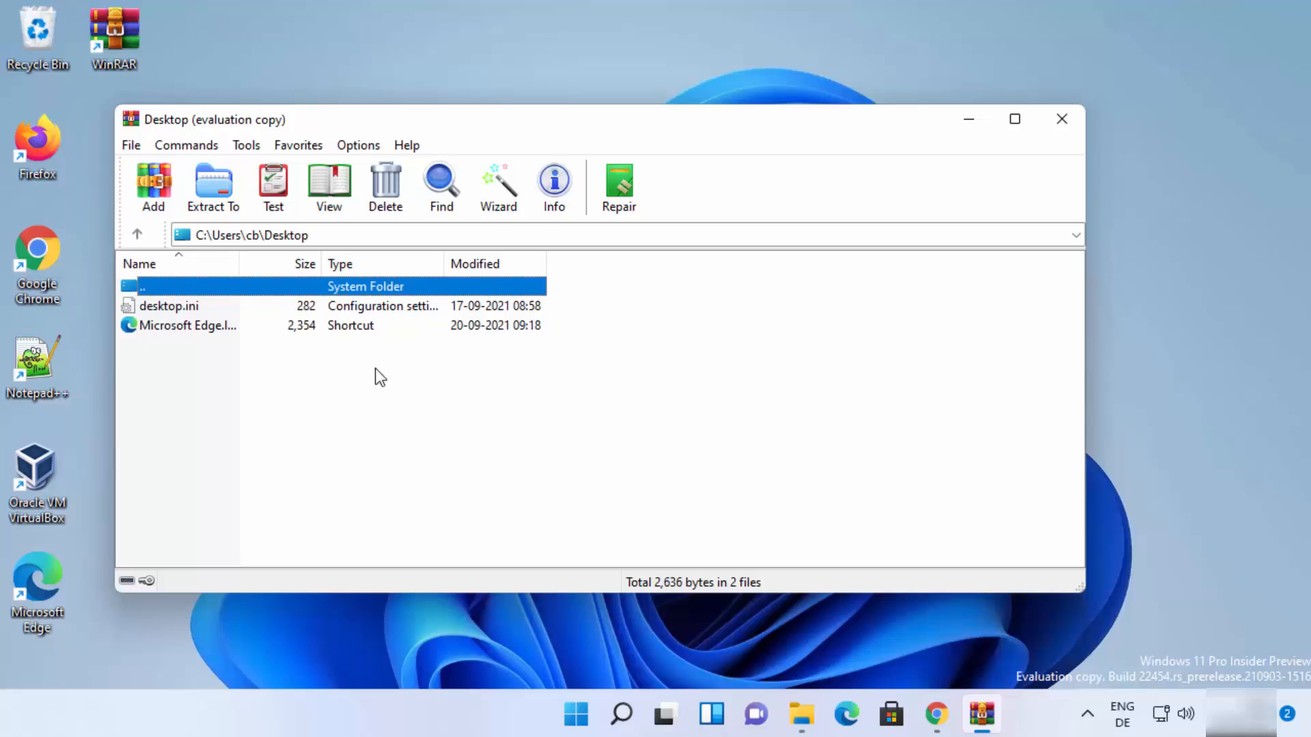
{"action": "left_click", "coordinate": [1062, 136]}
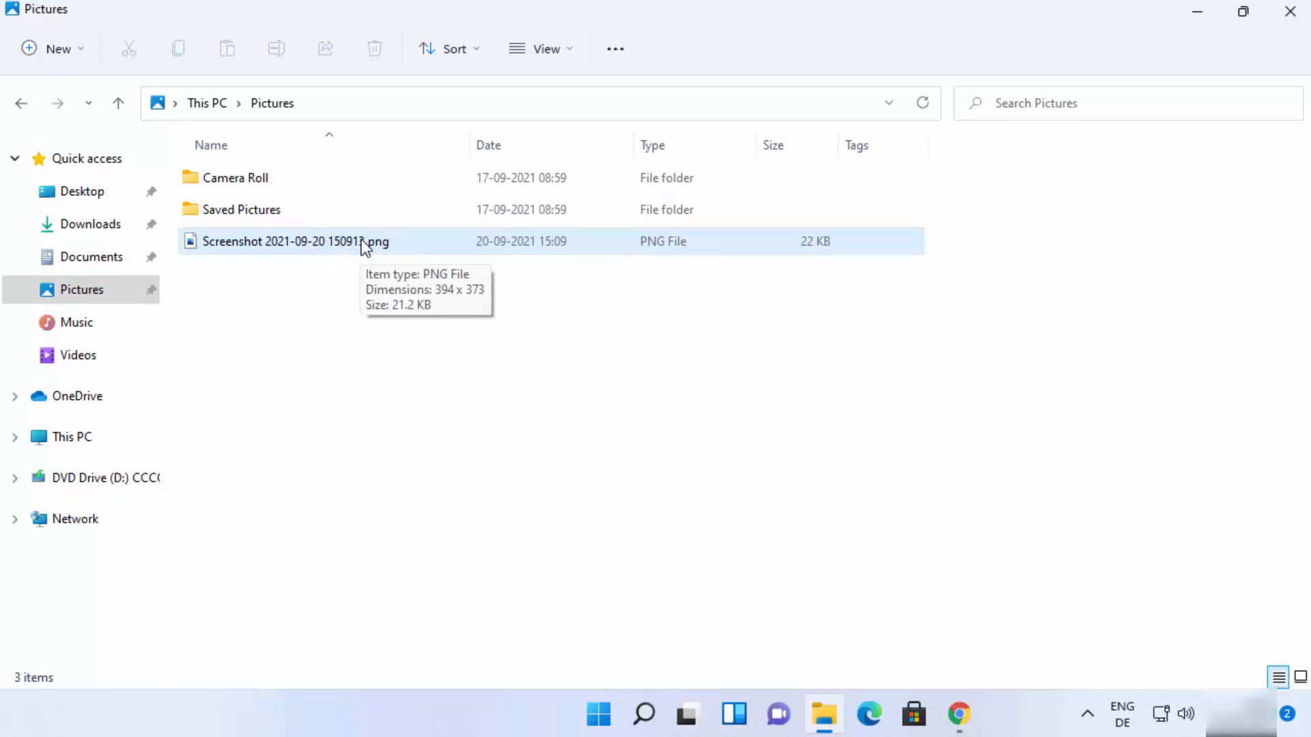
- Examine the WinRAR commands offered for Screenshot 2021-09-20 150913.png in its full context menu, and dismiss the menu
{"action": "left_click", "coordinate": [366, 247]}
{"action": "right_click", "coordinate": [365, 247]}
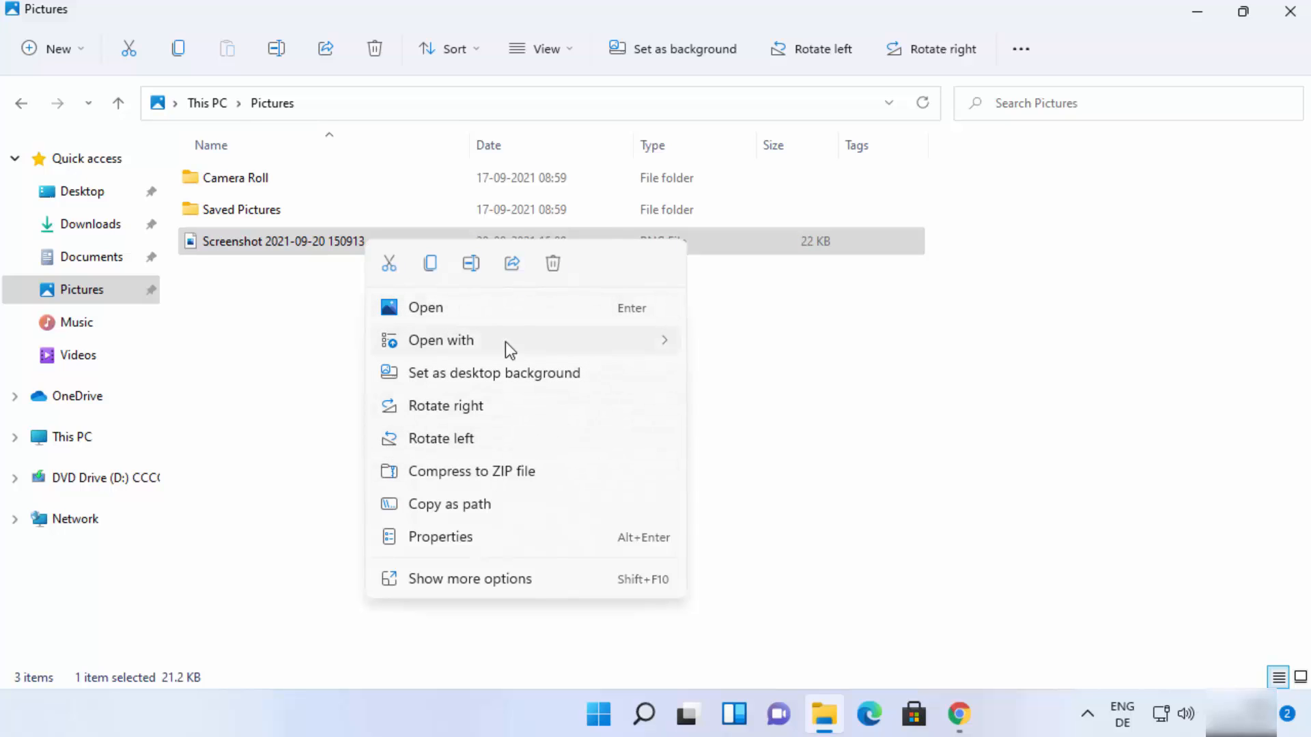
{"action": "mouse_move", "coordinate": [506, 345]}
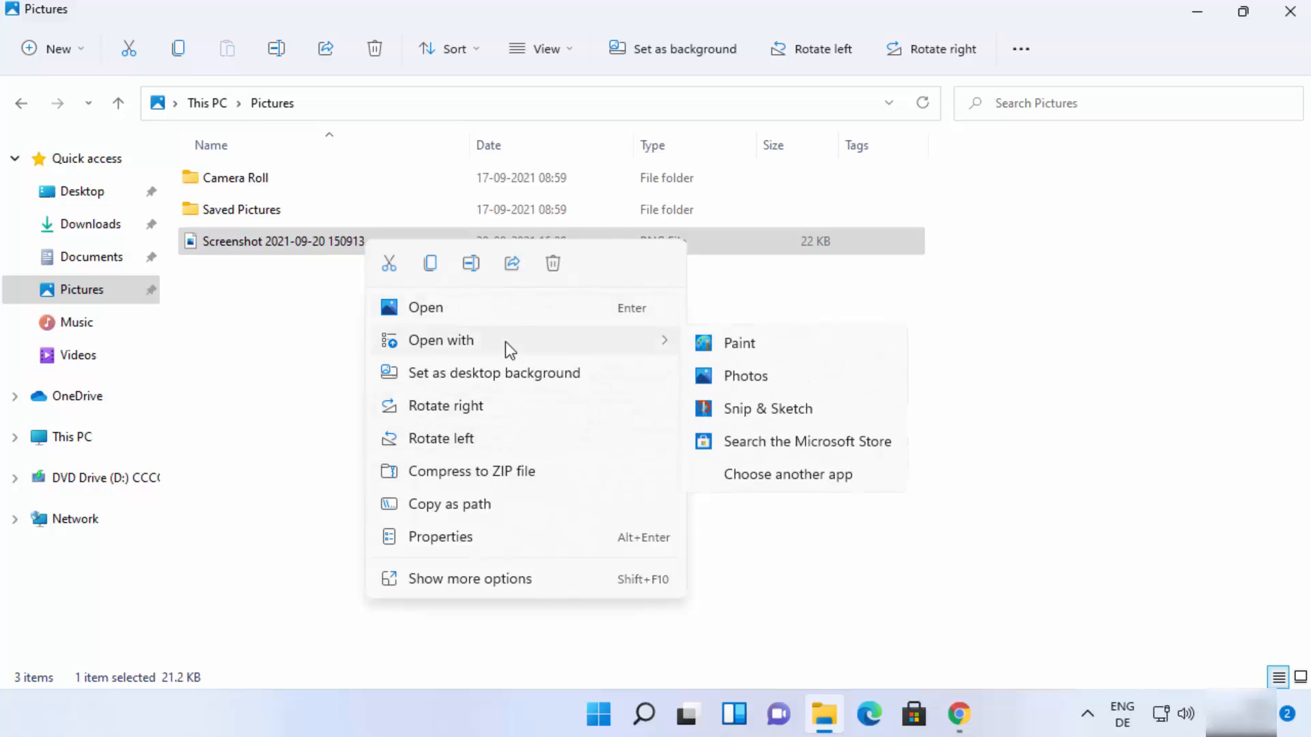
{"action": "left_click", "coordinate": [453, 581]}
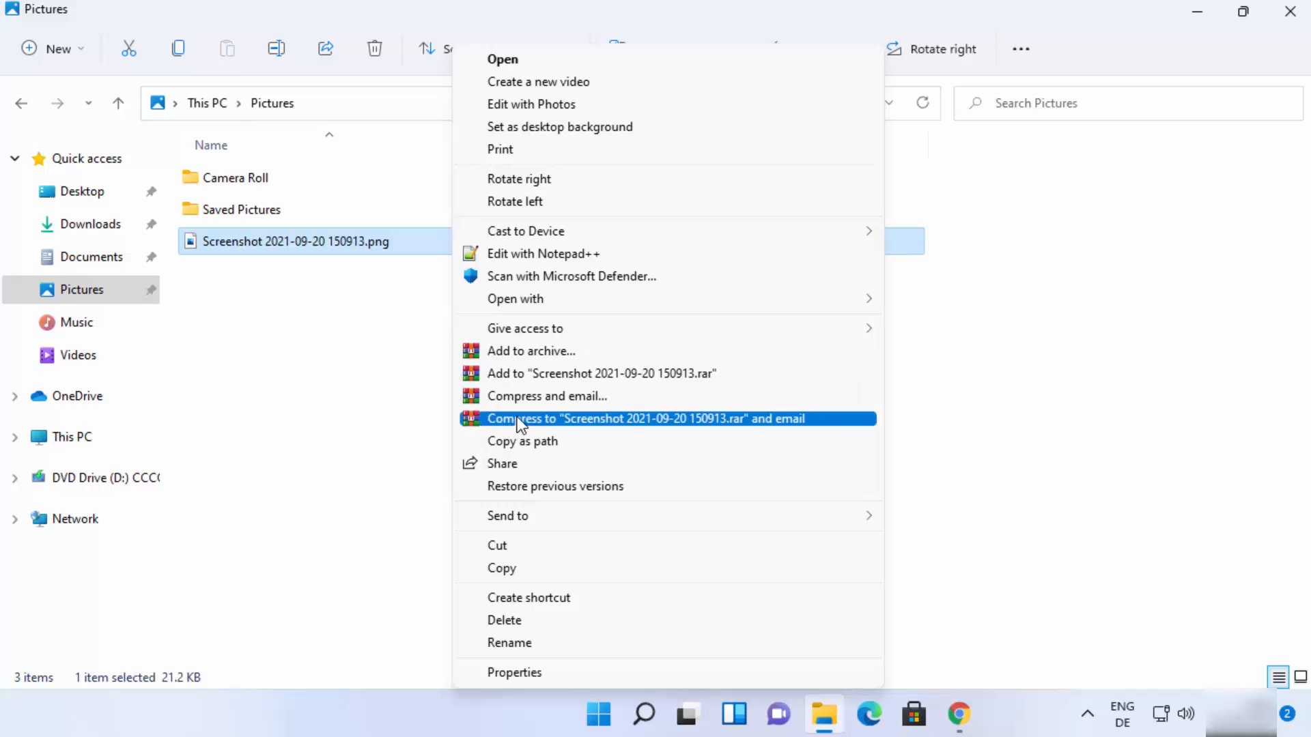
{"action": "left_click", "coordinate": [367, 347]}
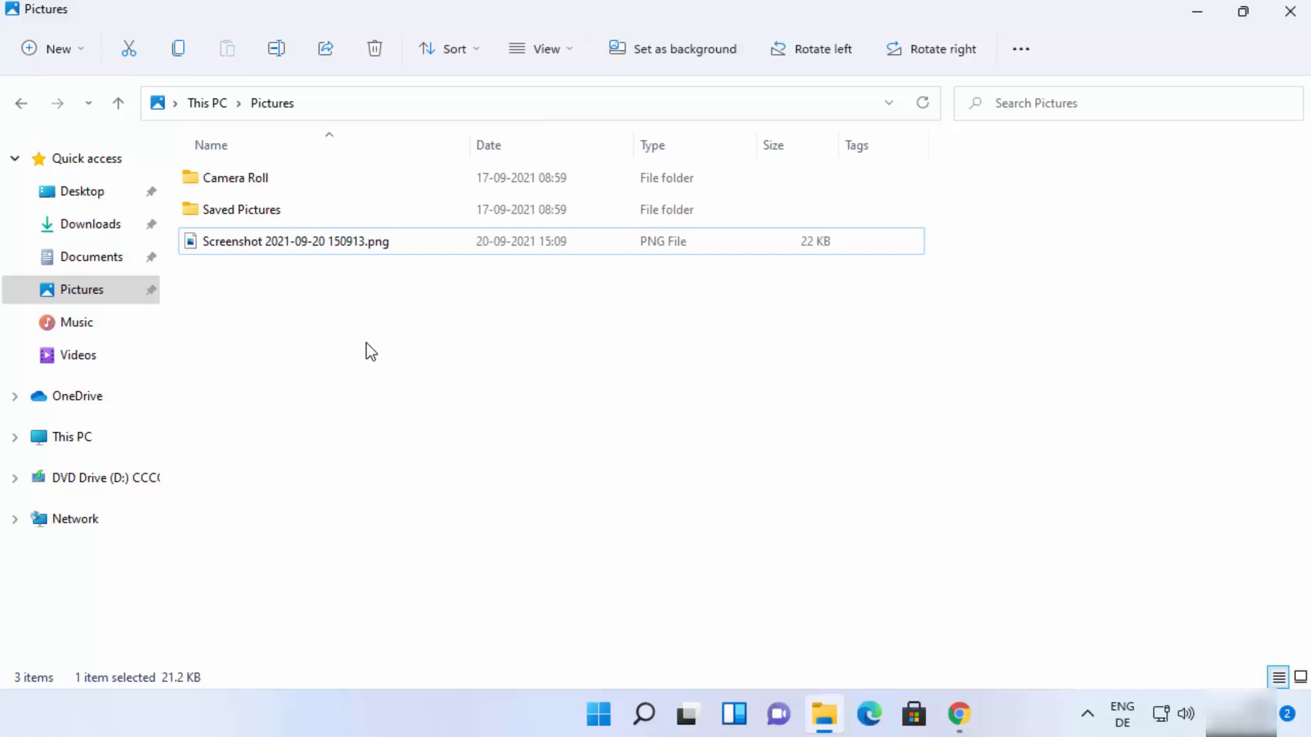
- Compress Screenshot 2021-09-20 150913.png directly into a RAR archive of the same name with WinRAR
{"action": "left_click", "coordinate": [387, 252]}
{"action": "right_click", "coordinate": [387, 253]}
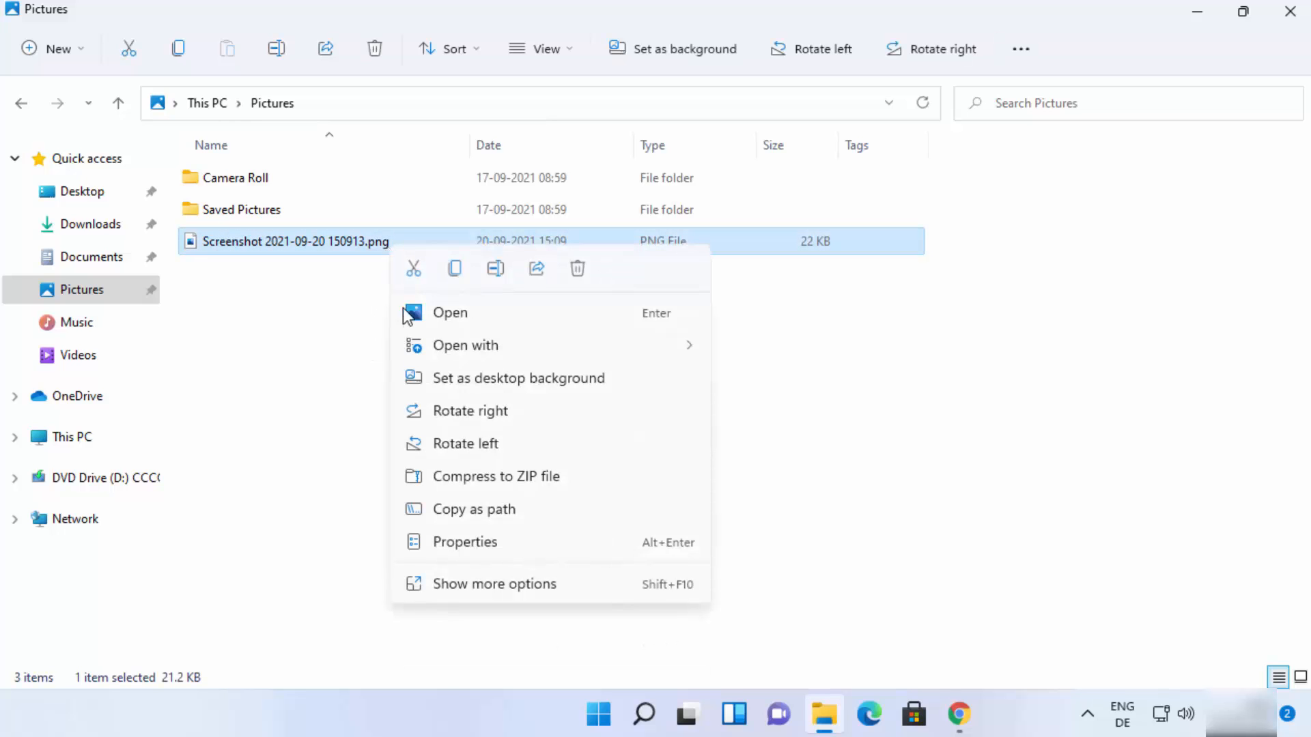
{"action": "left_click", "coordinate": [470, 577]}
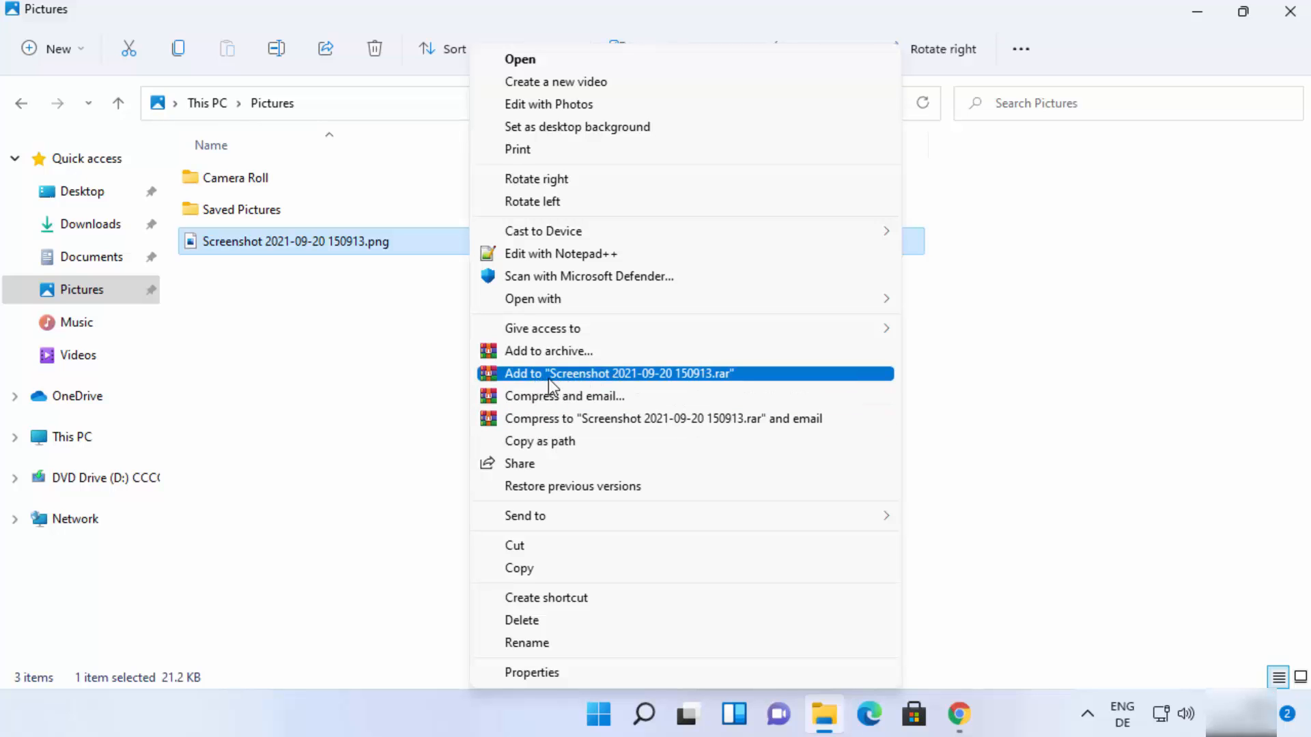
{"action": "left_click", "coordinate": [687, 375]}
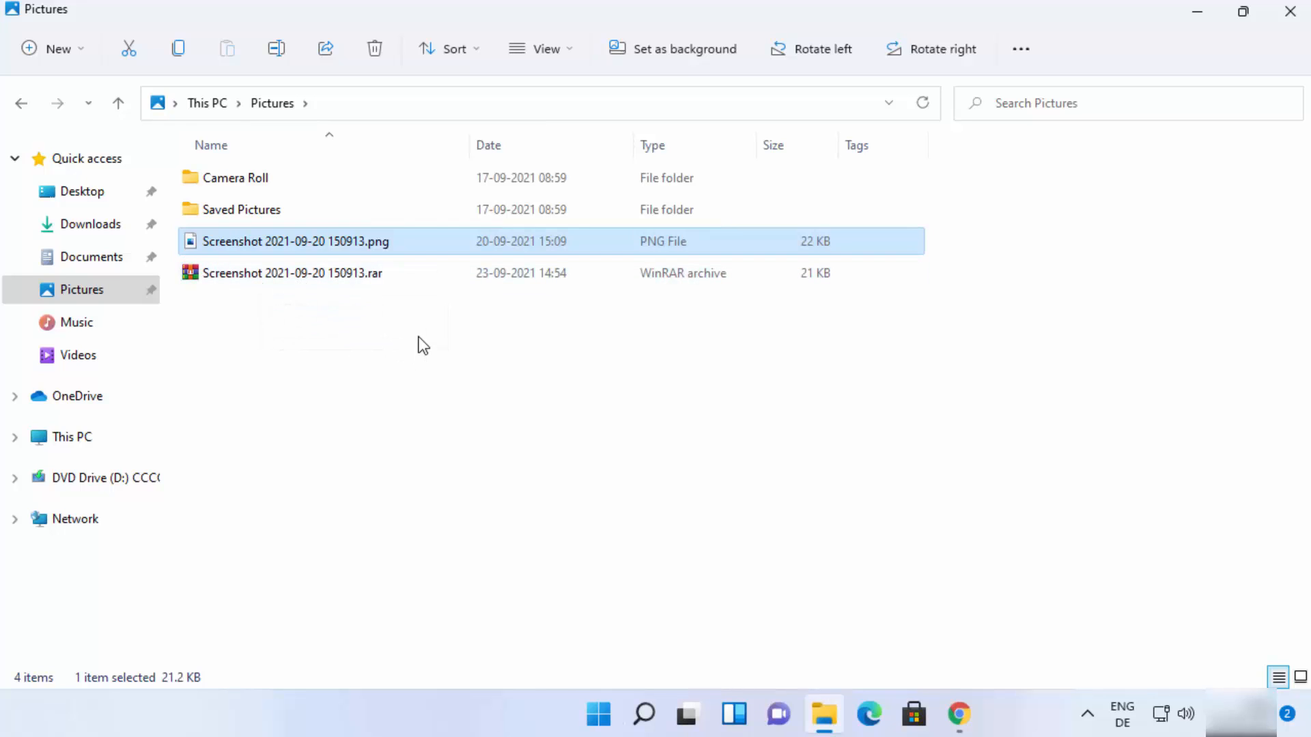
- Start a custom WinRAR archive from Screenshot 2021-09-20 150913.png and set its archive format to ZIP
{"action": "right_click", "coordinate": [385, 249]}
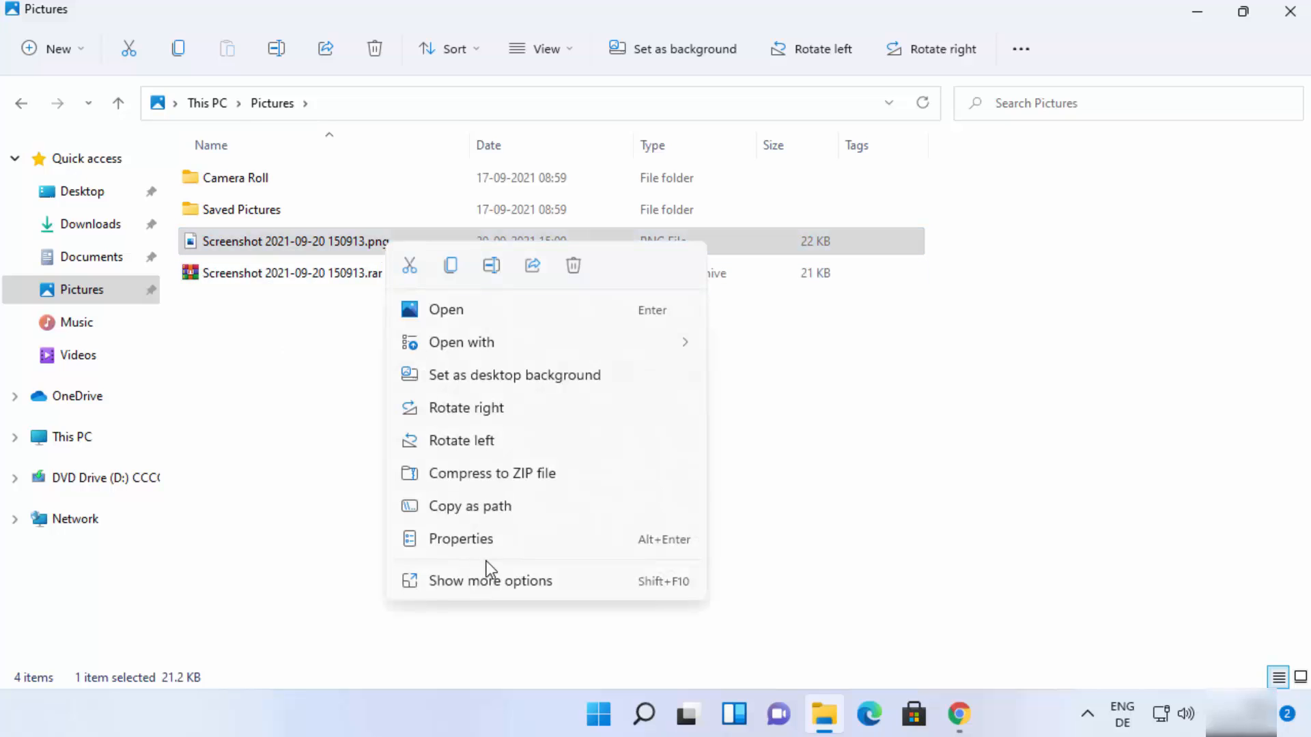
{"action": "left_click", "coordinate": [491, 580]}
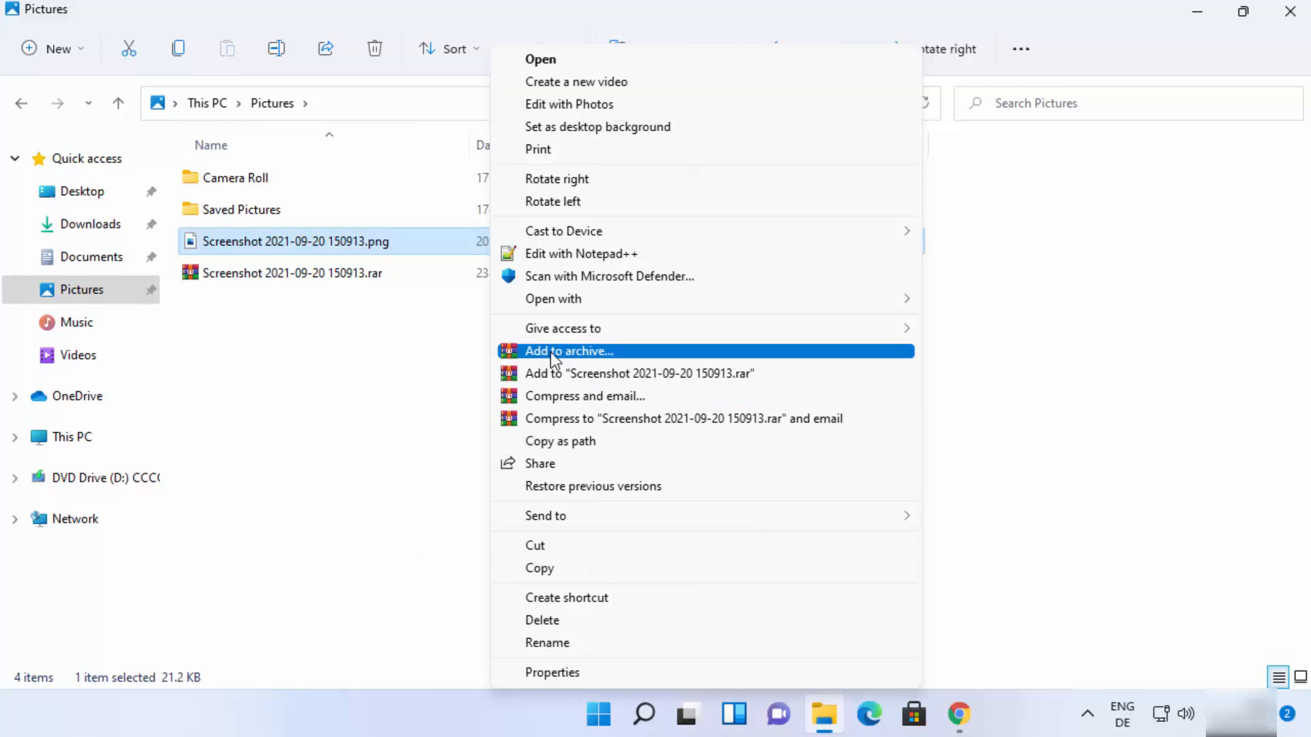
{"action": "left_click", "coordinate": [553, 352]}
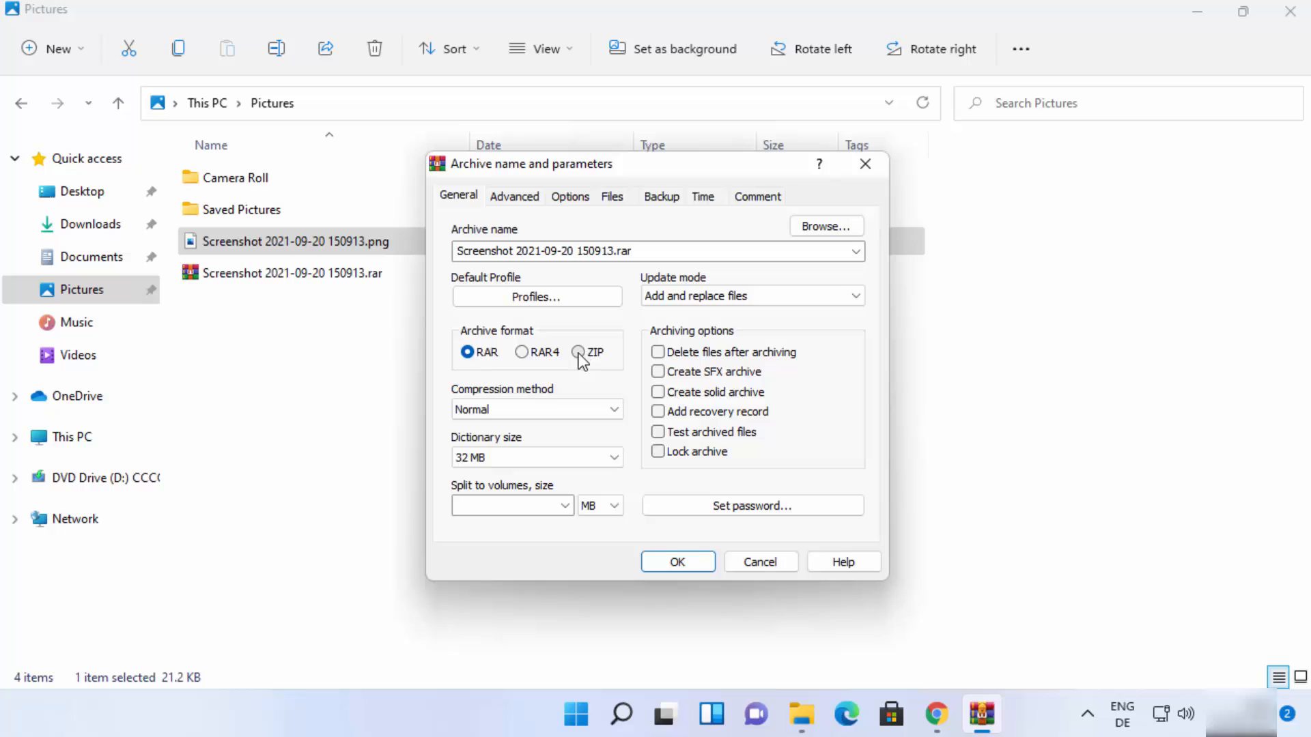
{"action": "left_click", "coordinate": [579, 353]}
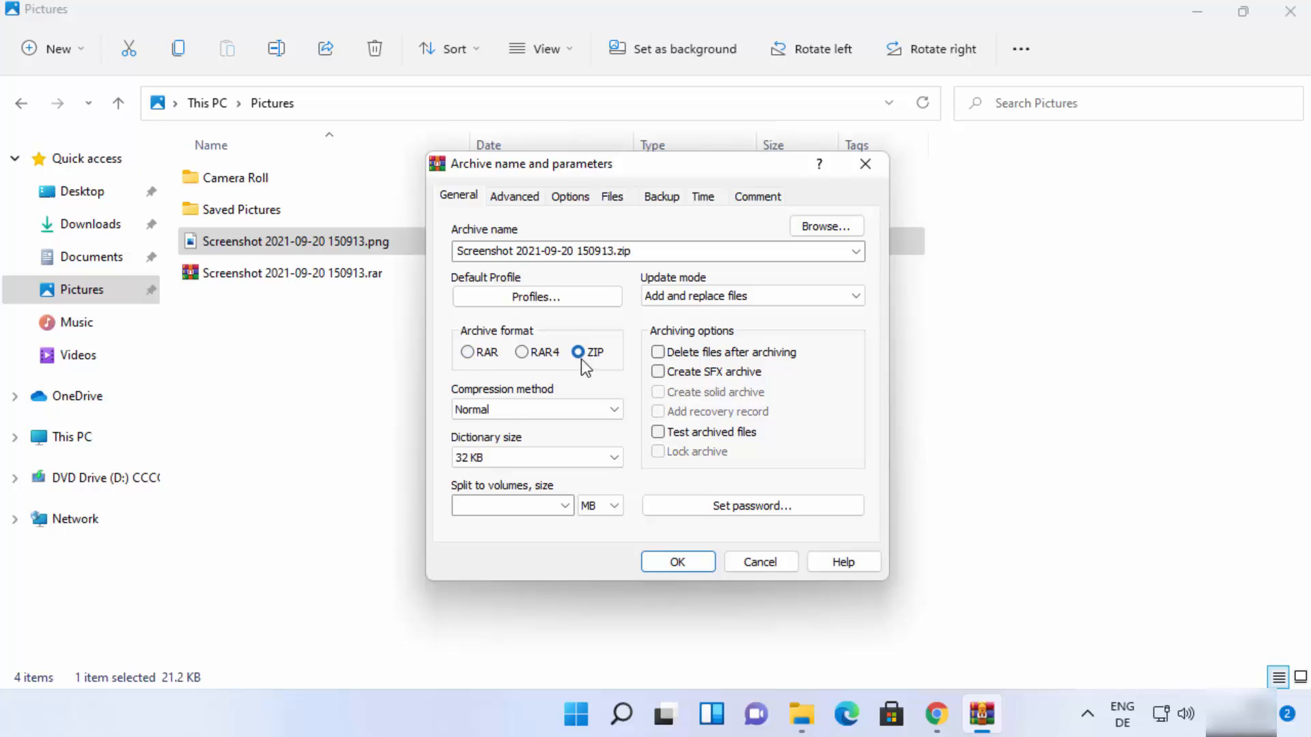
- Check where the archive's name and save location can be set, and close the location browser
{"action": "left_click", "coordinate": [613, 254]}
{"action": "left_click", "coordinate": [624, 252]}
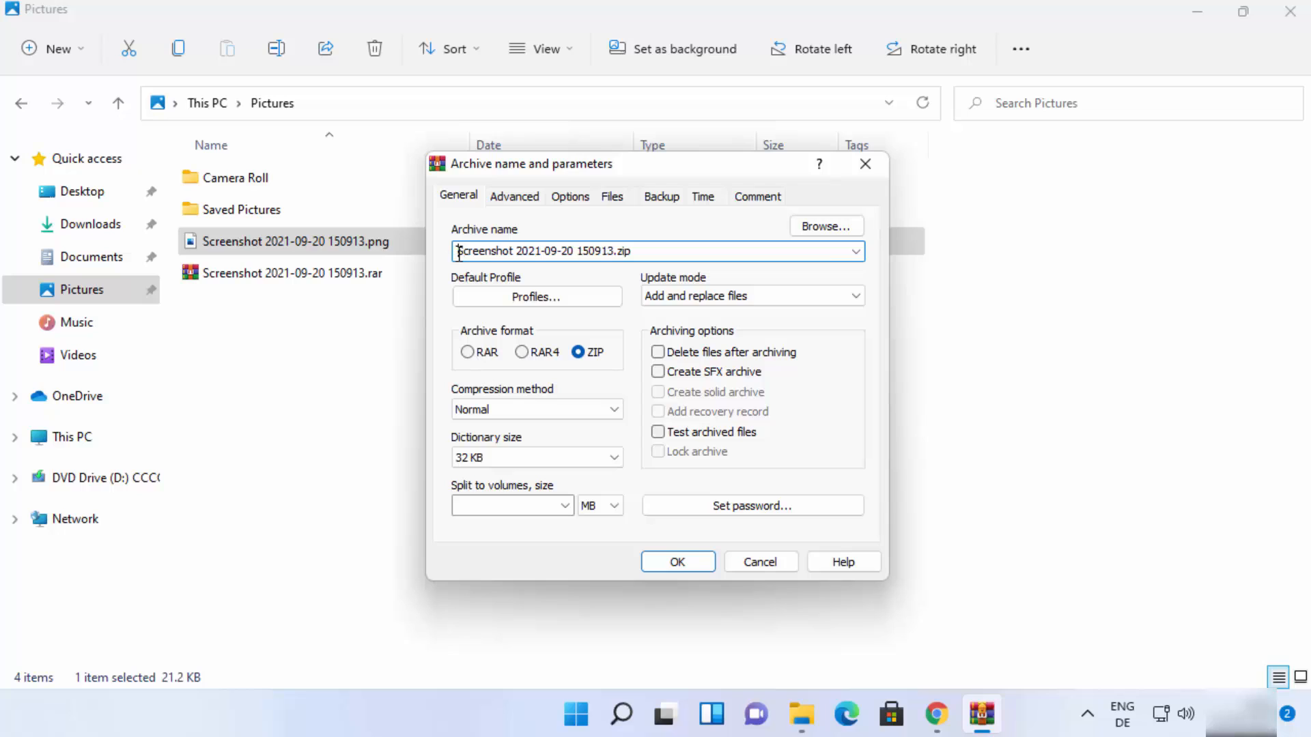
{"action": "left_click_drag", "start_coordinate": [456, 251], "coordinate": [612, 253]}
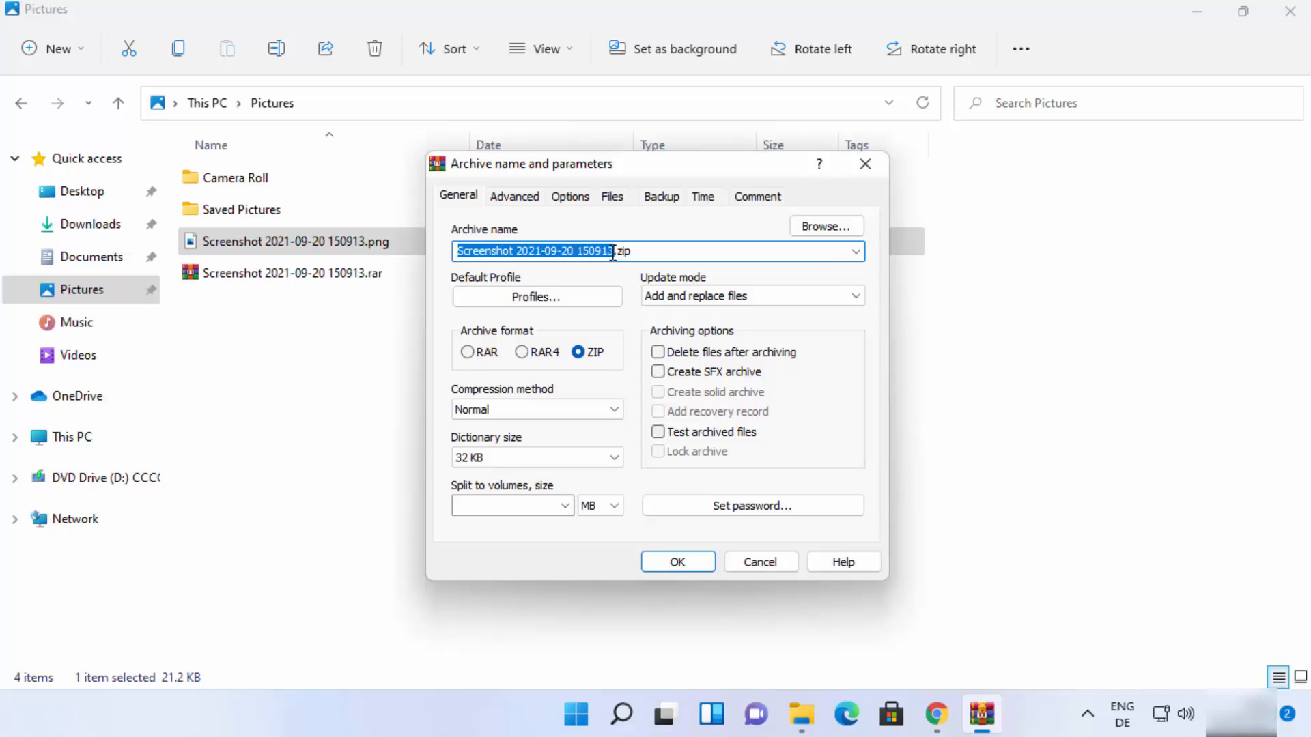
{"action": "left_click", "coordinate": [816, 228]}
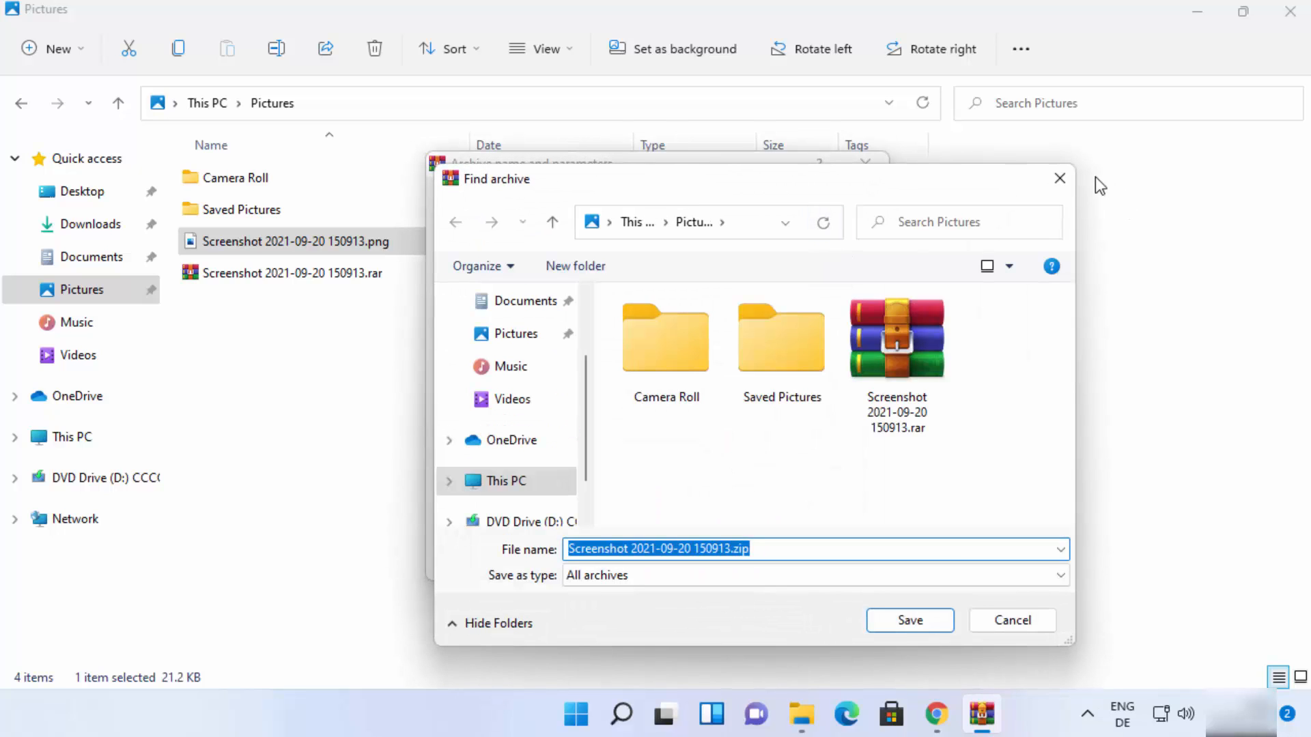
{"action": "left_click", "coordinate": [1059, 182]}
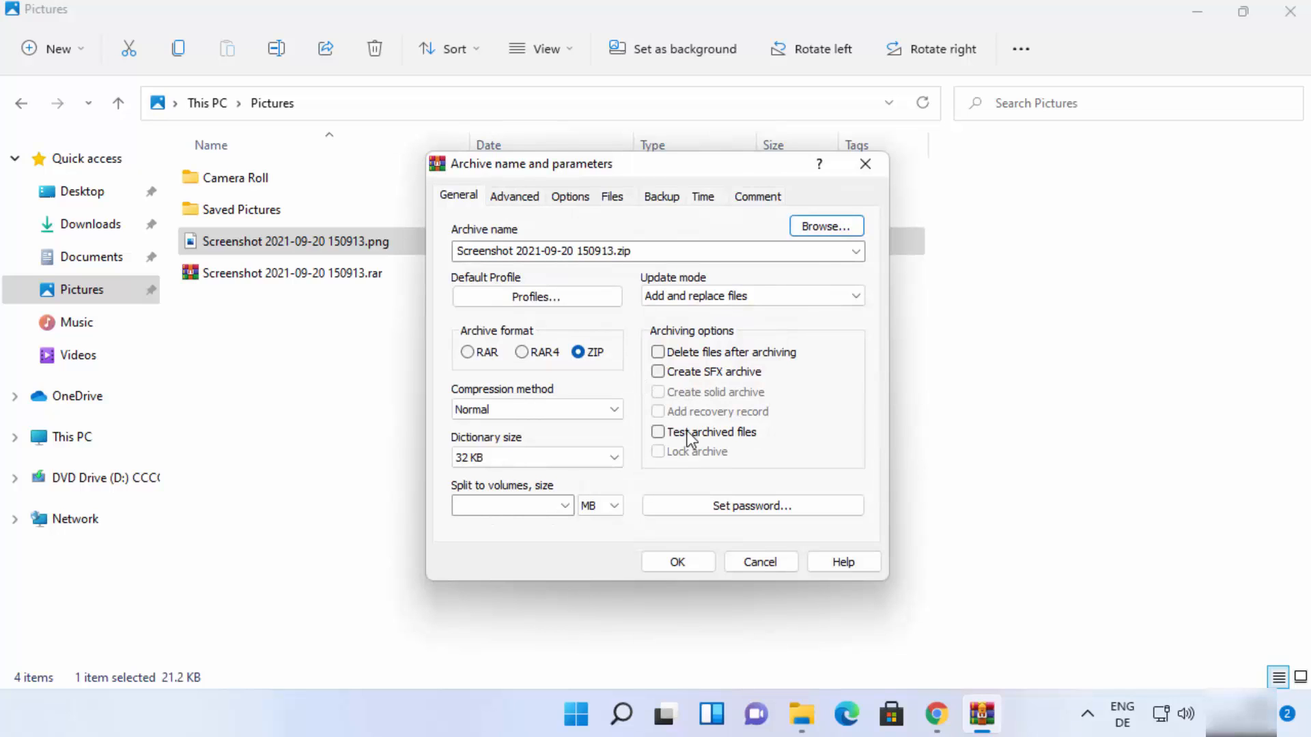
- View the archive password options, dismiss them, and create the ZIP archive without a password
{"action": "left_click", "coordinate": [728, 505]}
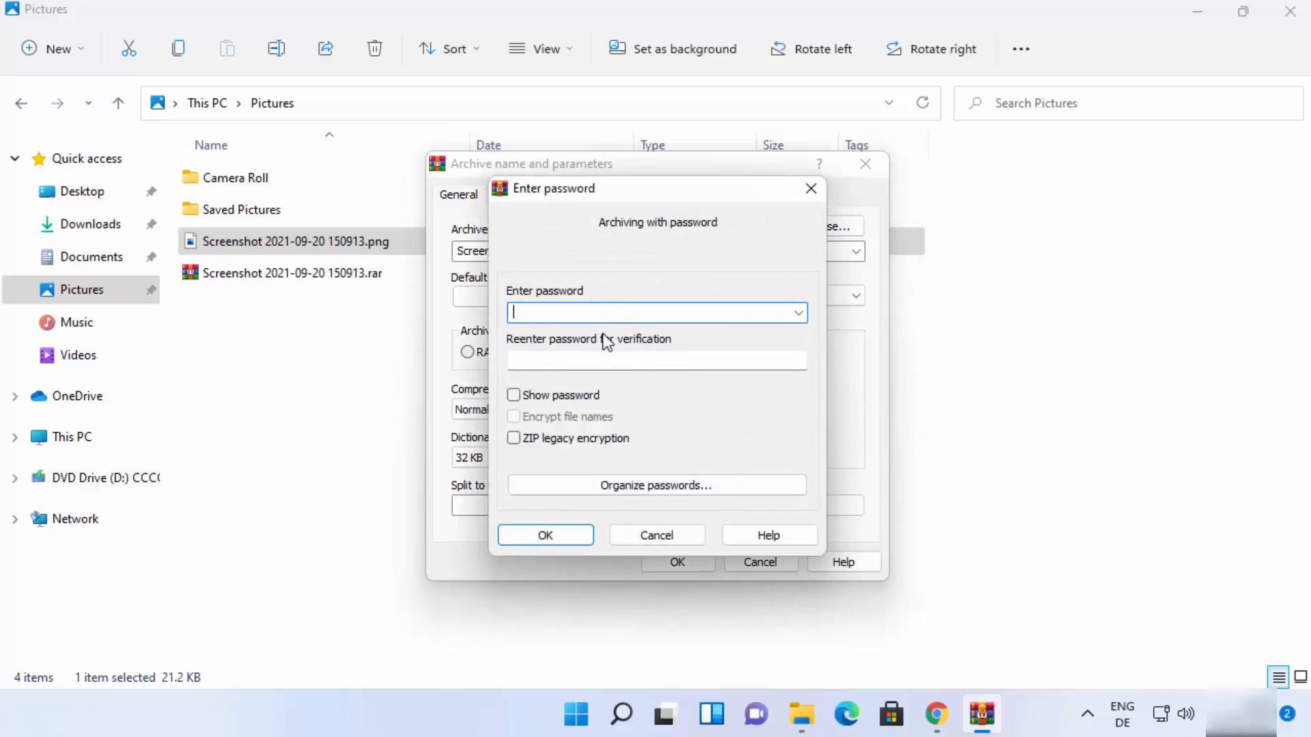
{"action": "left_click", "coordinate": [812, 186]}
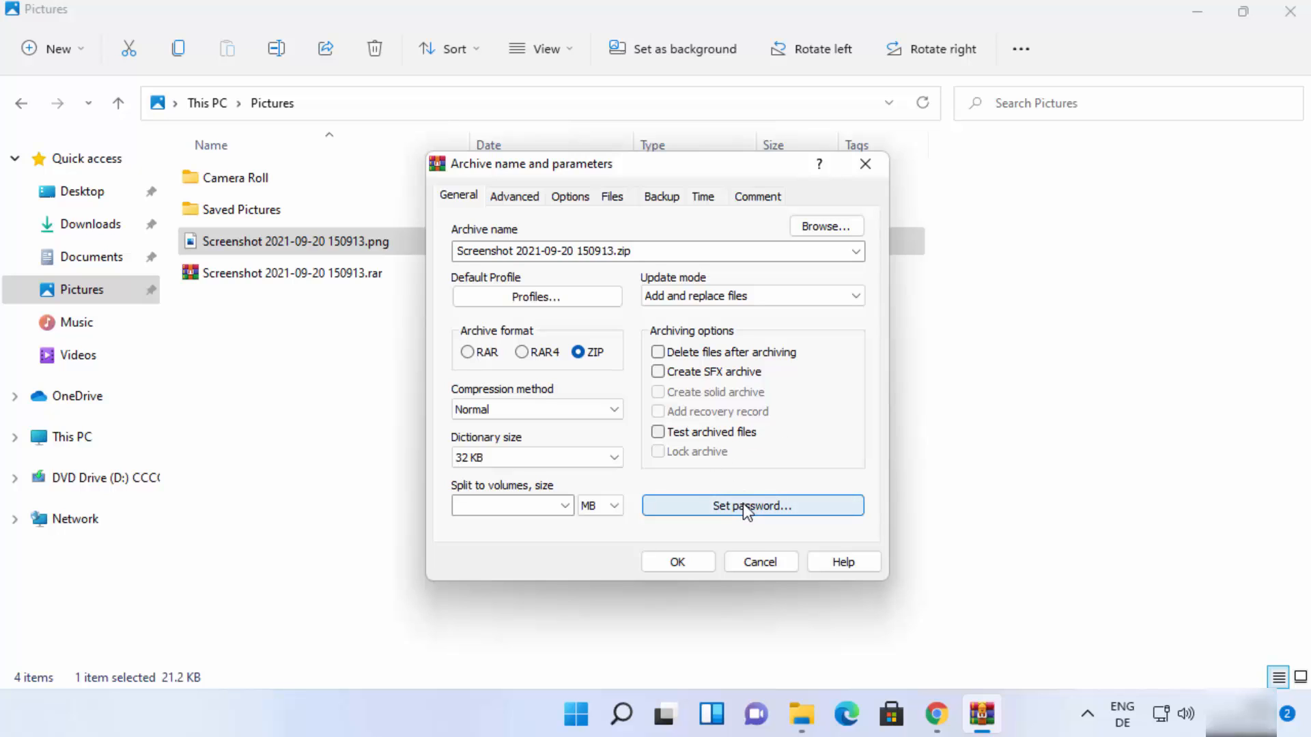
{"action": "left_click", "coordinate": [682, 560]}
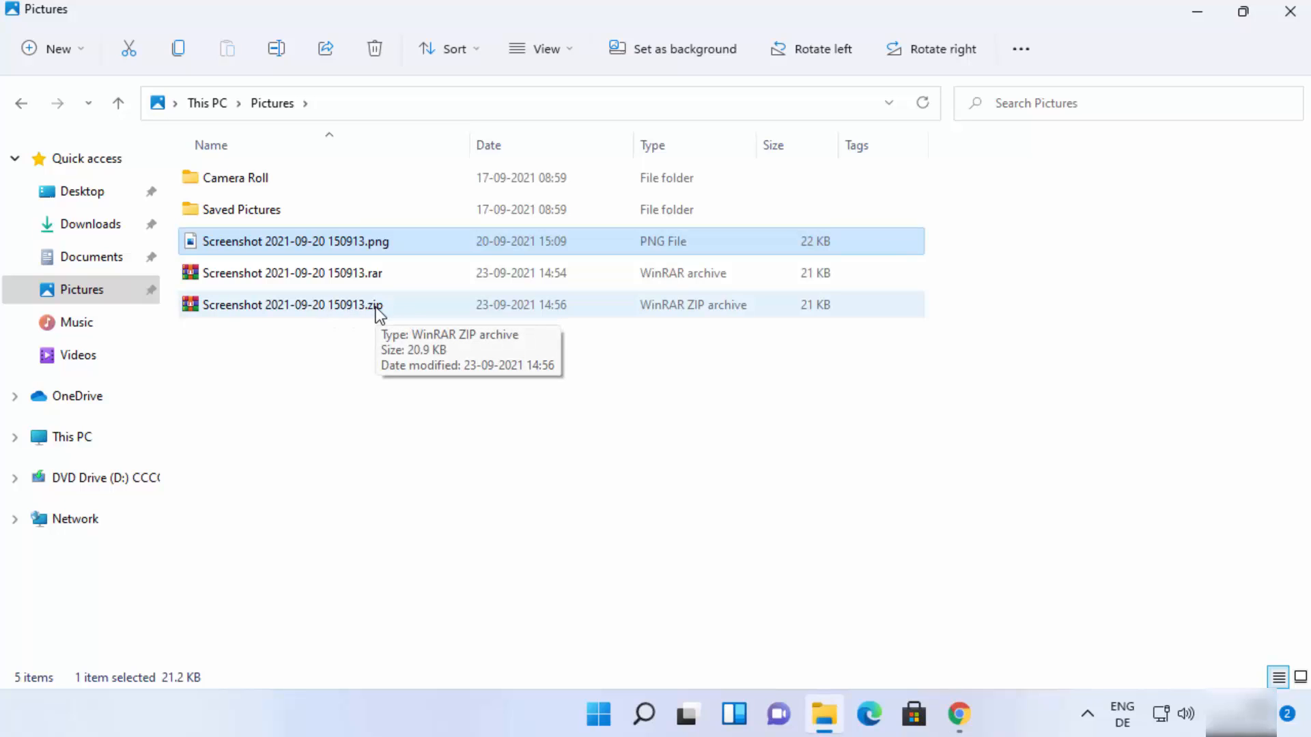
- Open Screenshot 2021-09-20 150913.zip from the Pictures folder with WinRAR archiver
{"action": "left_click", "coordinate": [379, 342]}
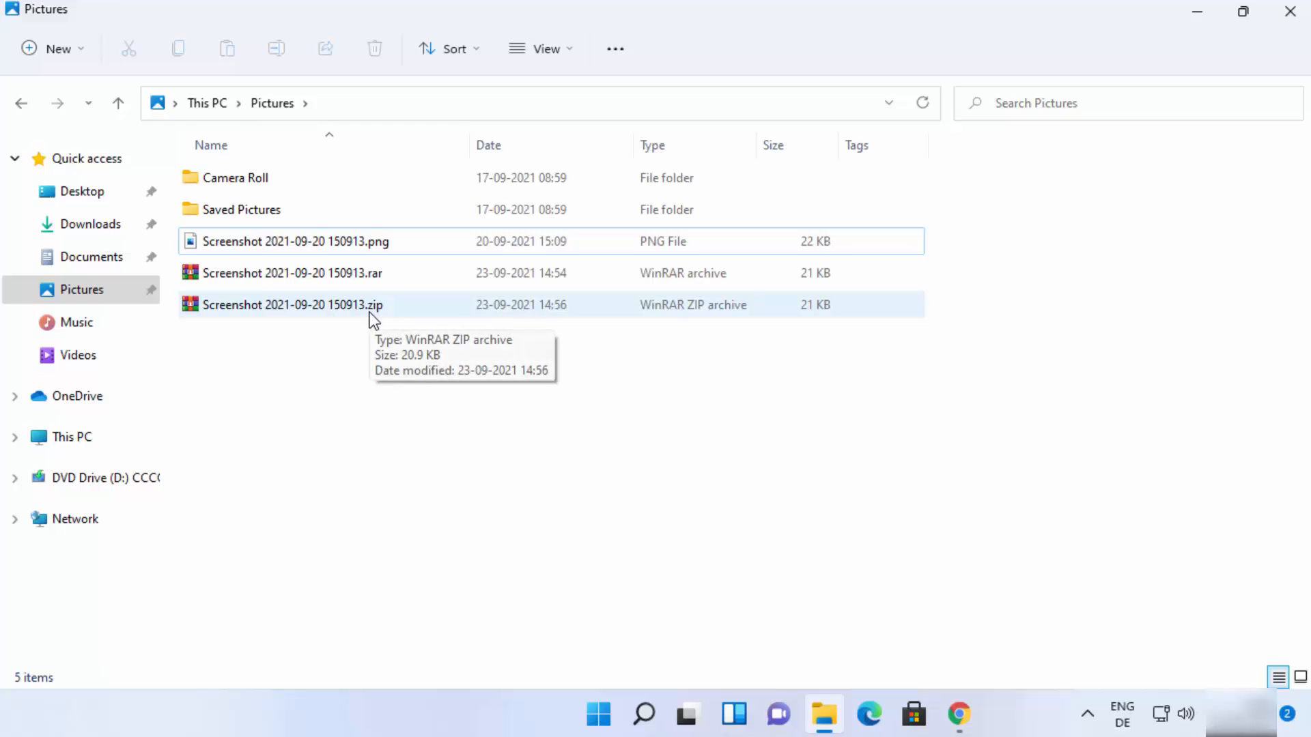
{"action": "left_click", "coordinate": [370, 313]}
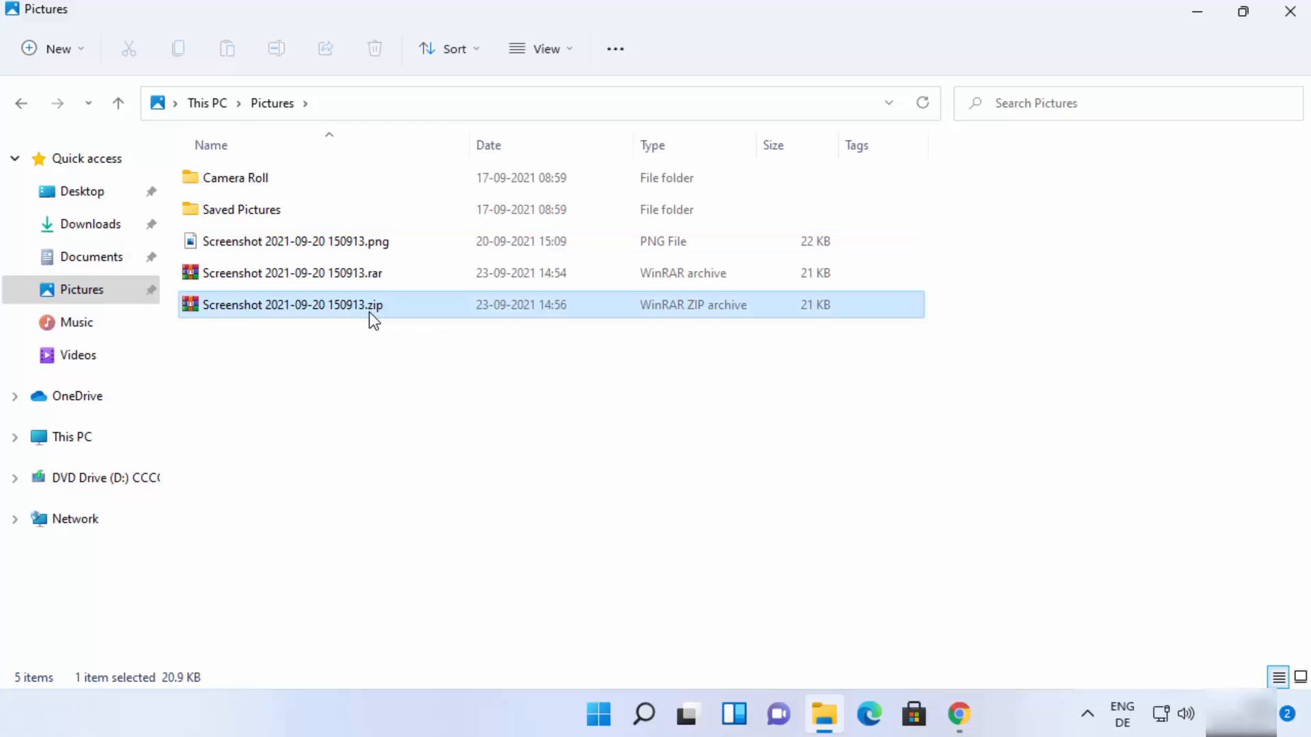
{"action": "right_click", "coordinate": [370, 313]}
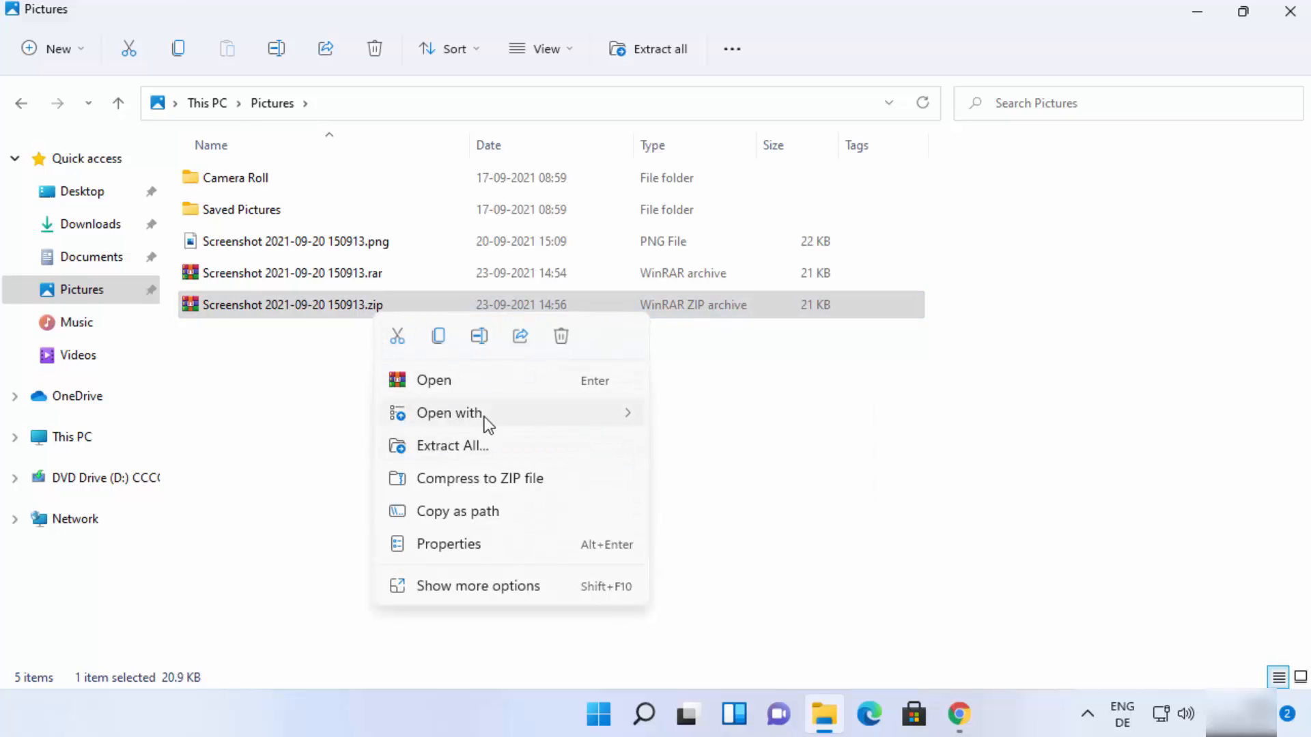
{"action": "mouse_move", "coordinate": [520, 418]}
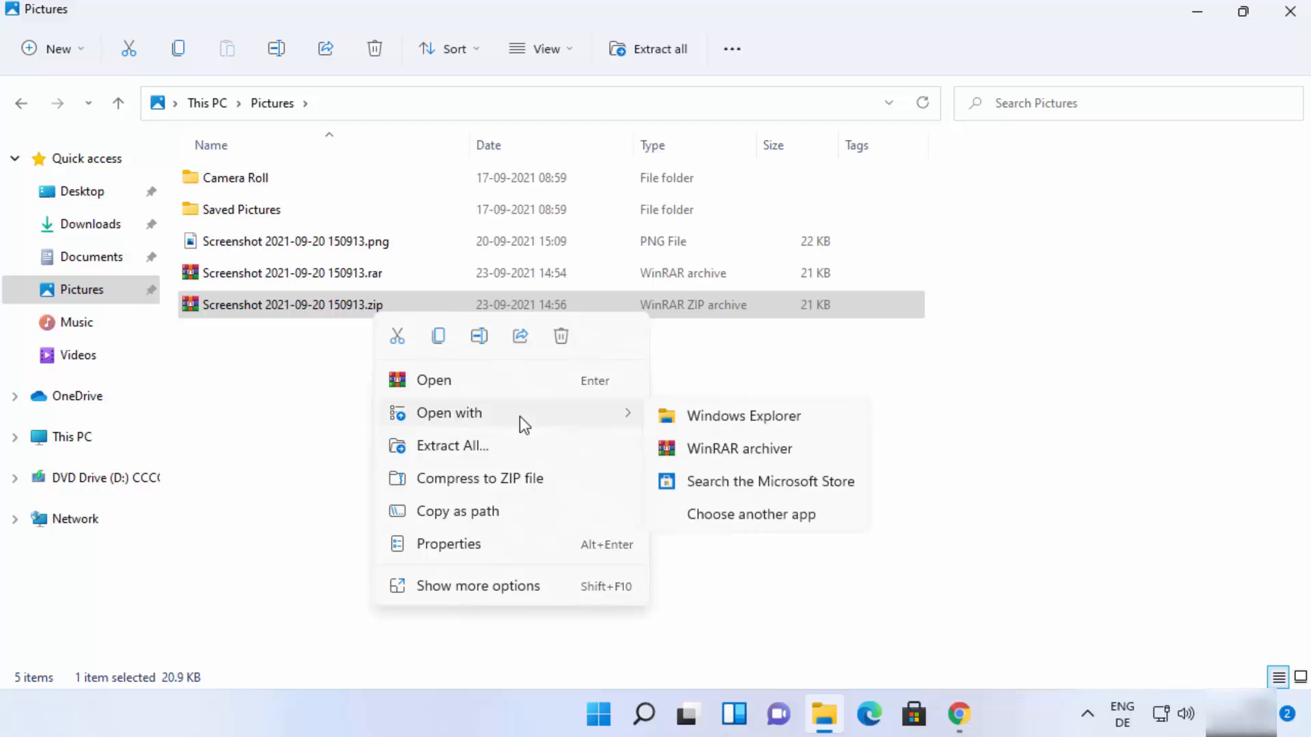
{"action": "left_click", "coordinate": [718, 452]}
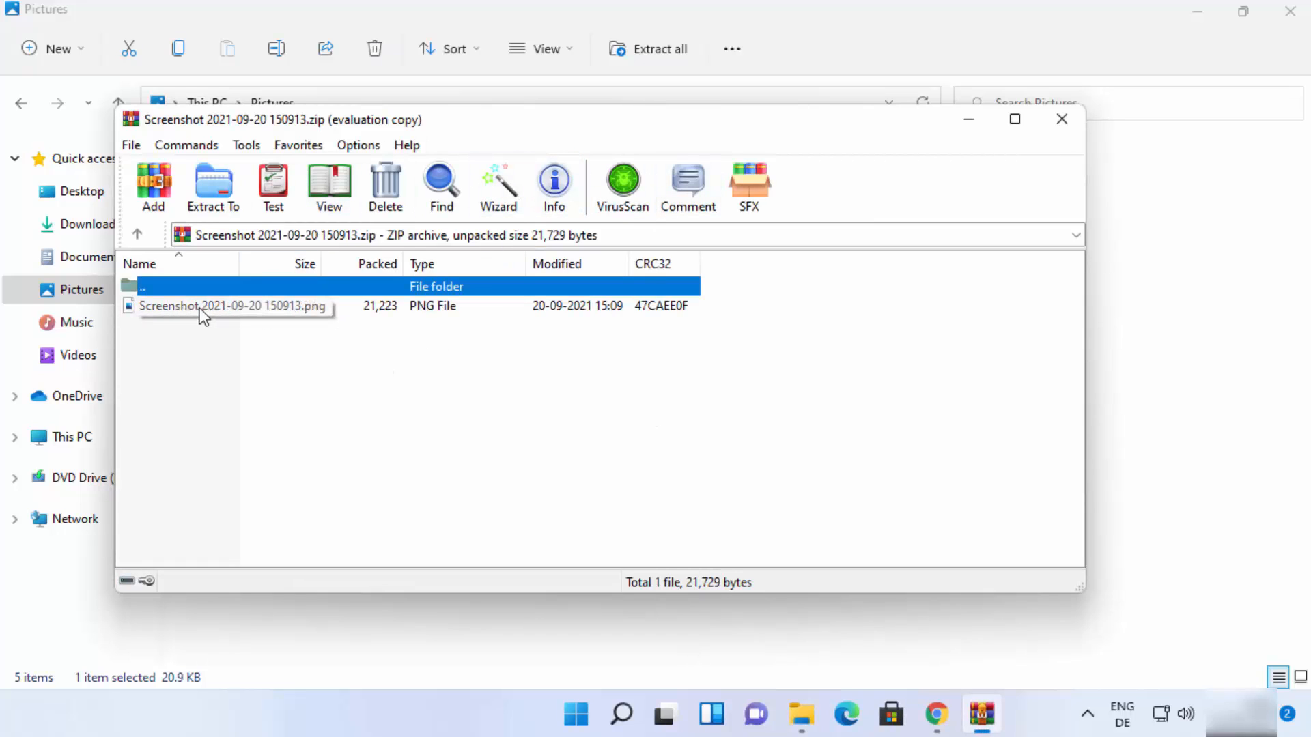
- Extract the contents of the ZIP archive to the Desktop folder, uncover the extracted file, and close the archive
{"action": "left_click", "coordinate": [217, 200]}
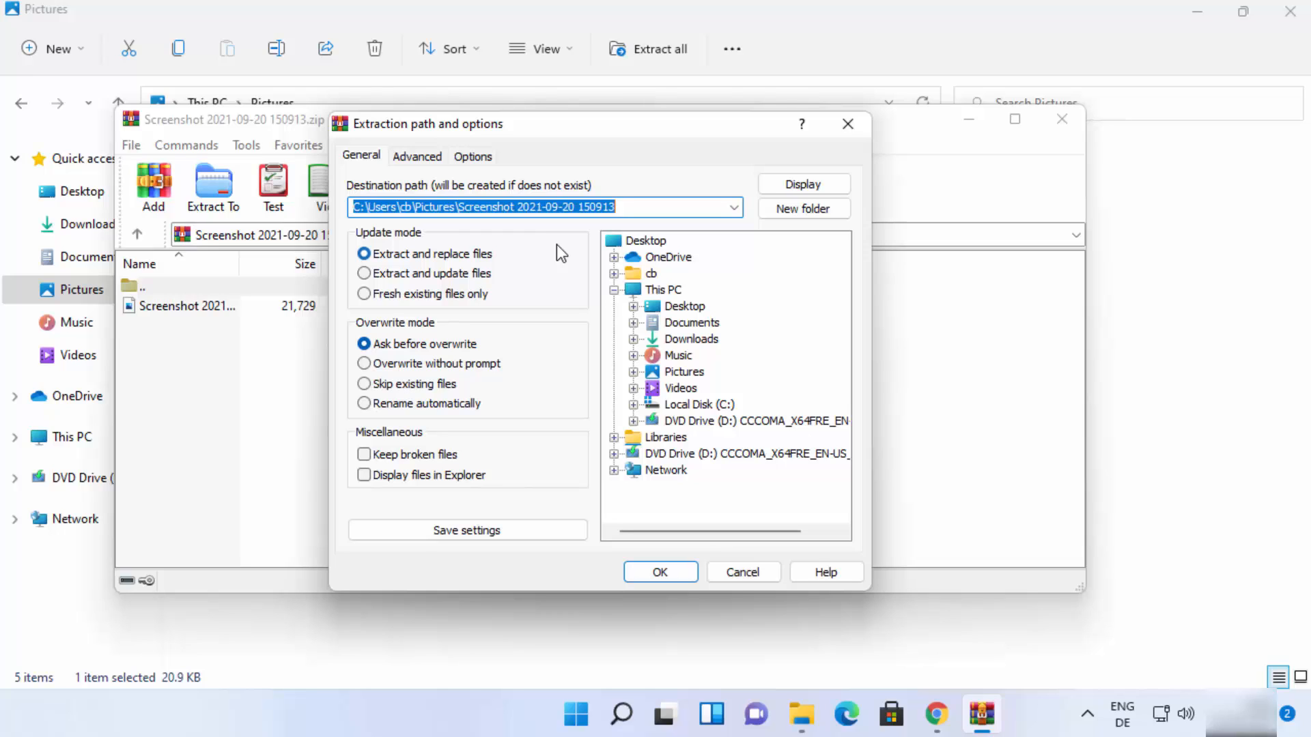
{"action": "left_click", "coordinate": [681, 307]}
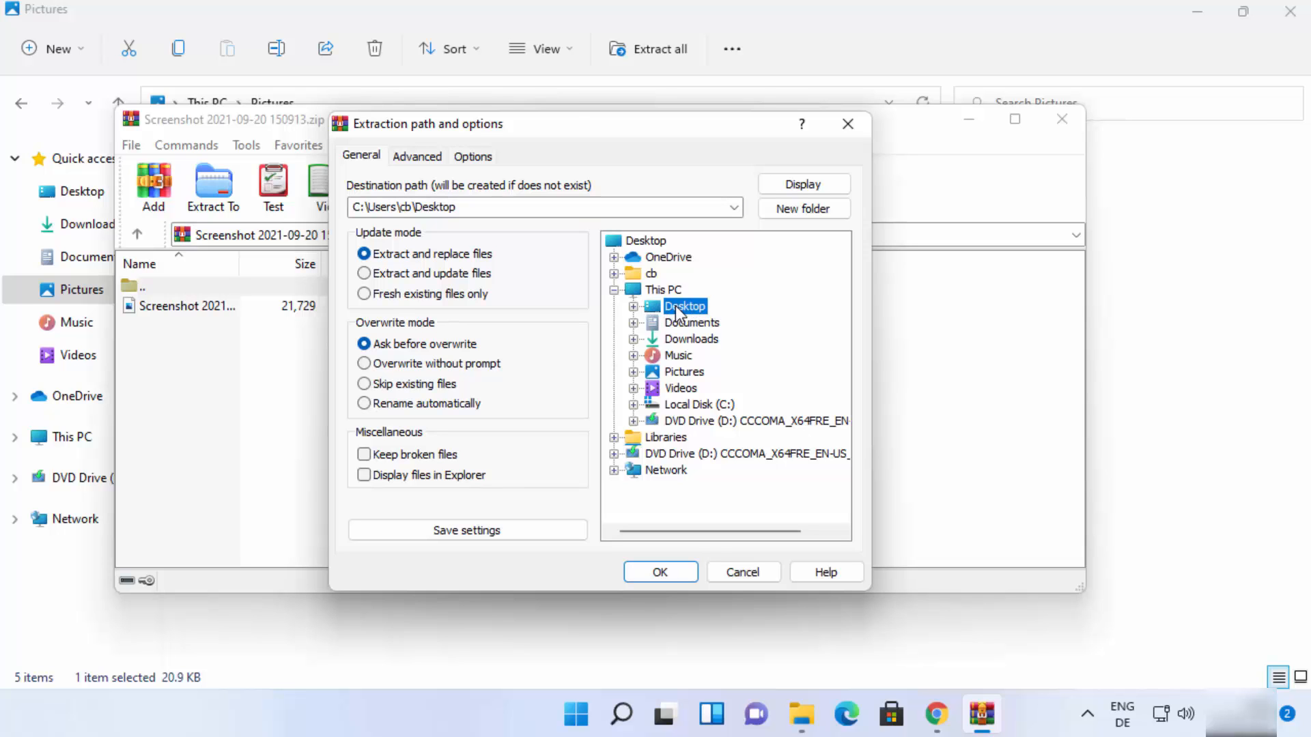
{"action": "left_click", "coordinate": [1199, 12]}
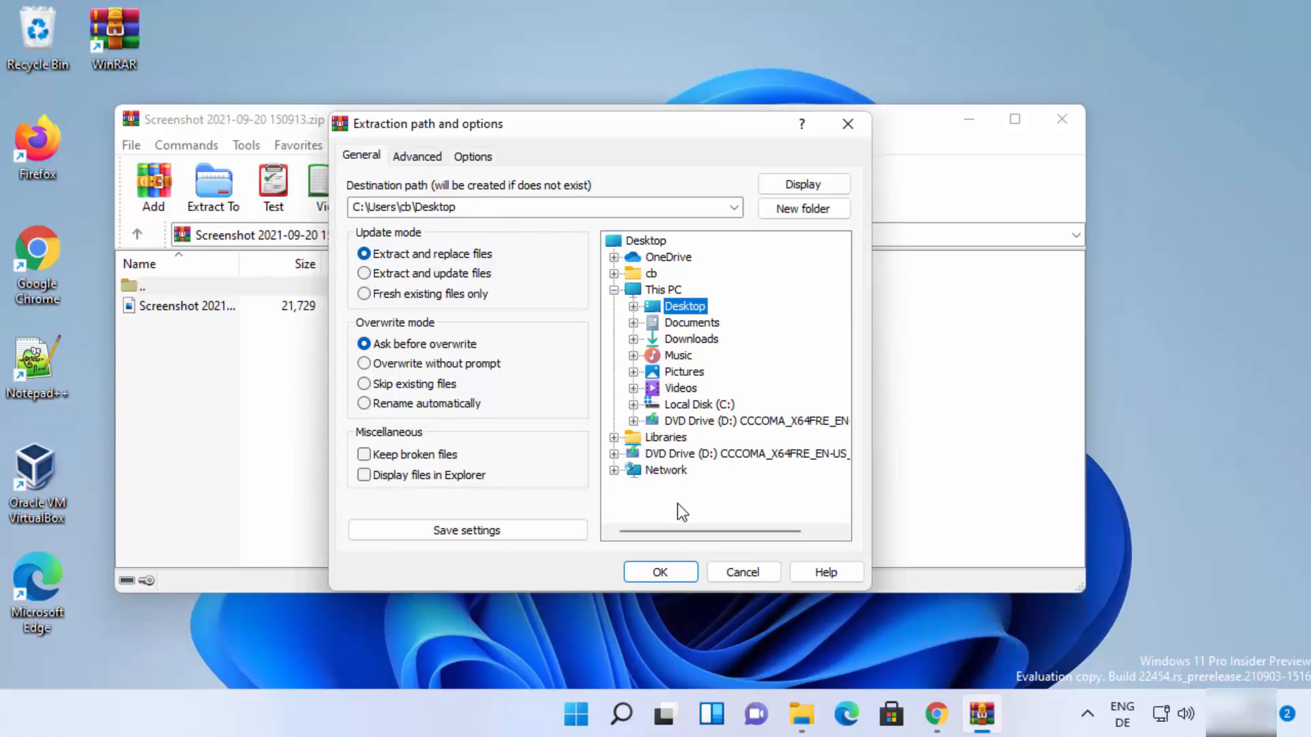
{"action": "left_click", "coordinate": [659, 572]}
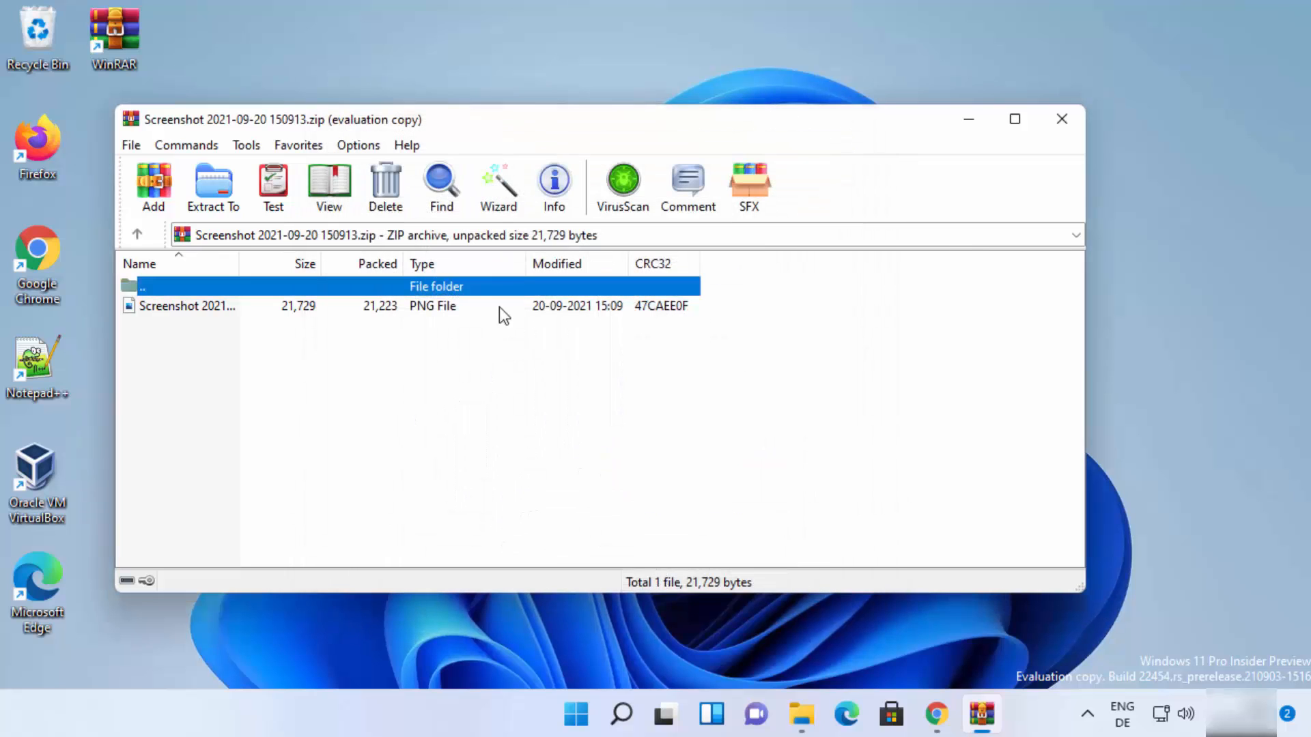
{"action": "left_click_drag", "start_coordinate": [273, 123], "coordinate": [394, 127]}
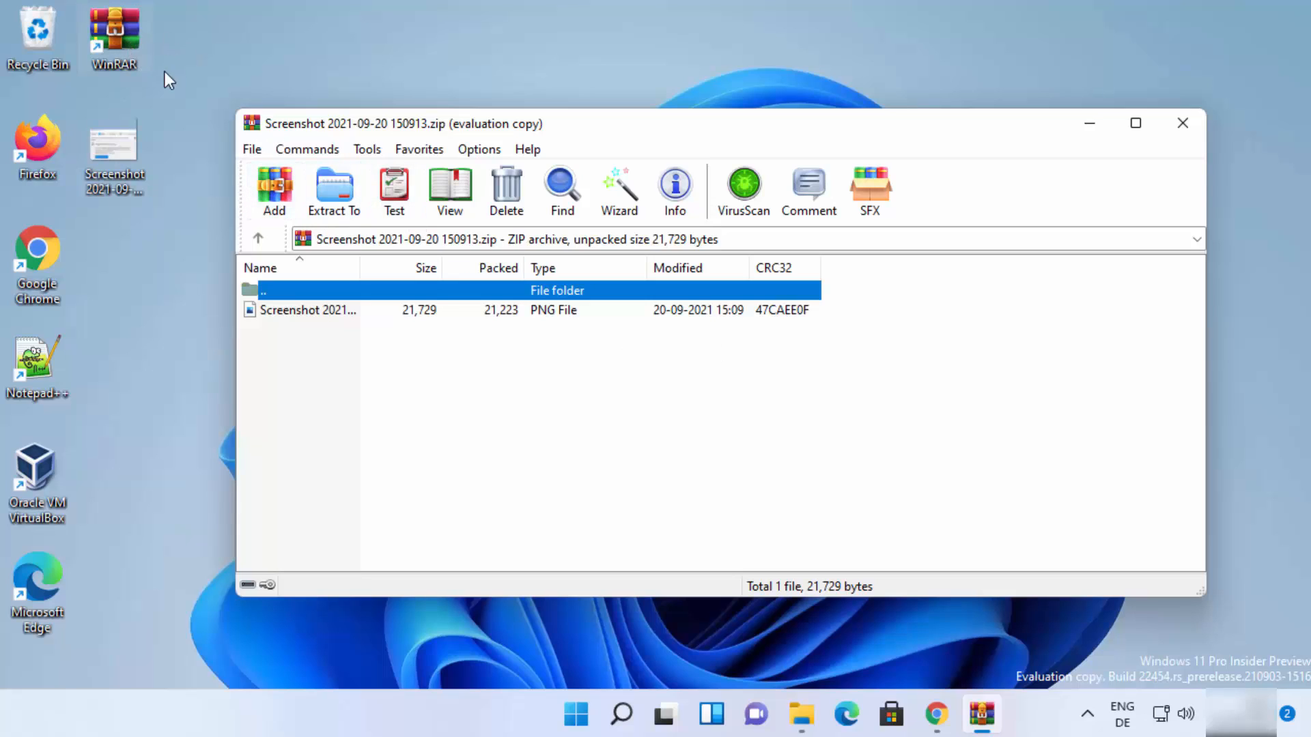
{"action": "left_click", "coordinate": [1183, 124]}
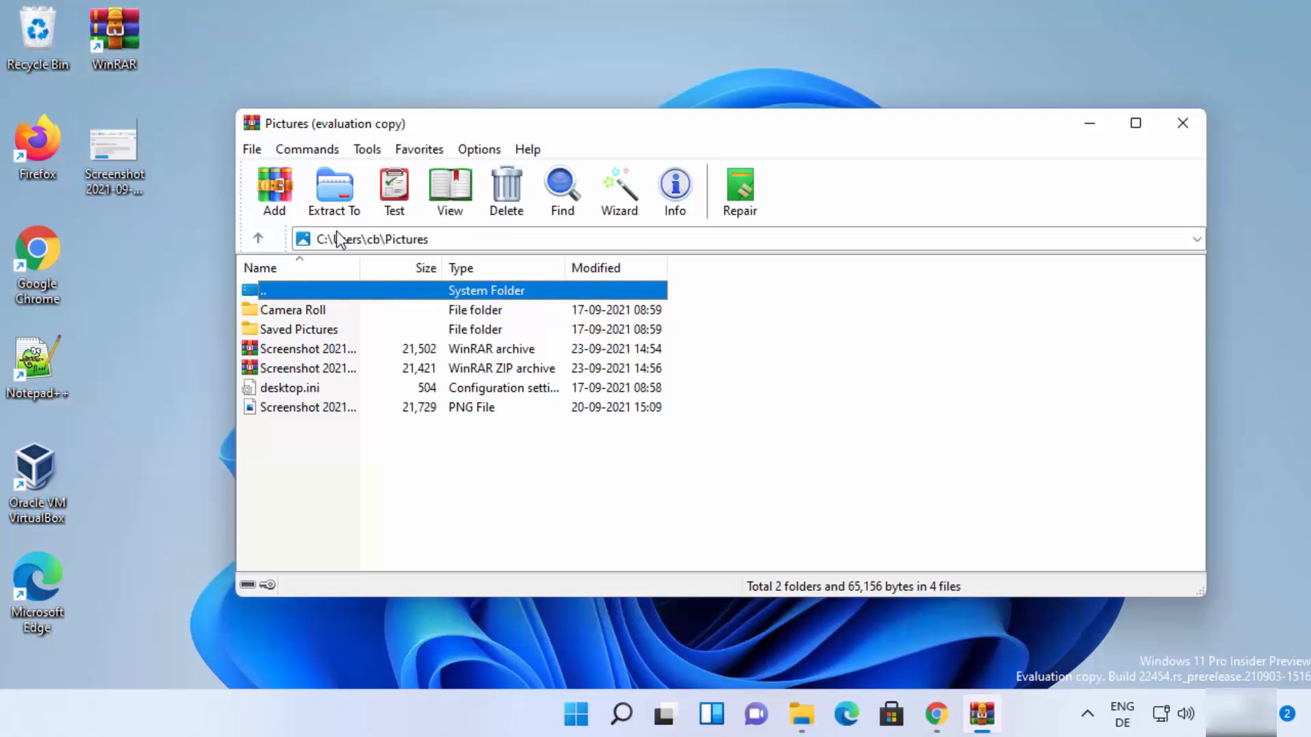
- Examine the current folder path in WinRAR and the list of other locations it can browse to
{"action": "left_click", "coordinate": [442, 240]}
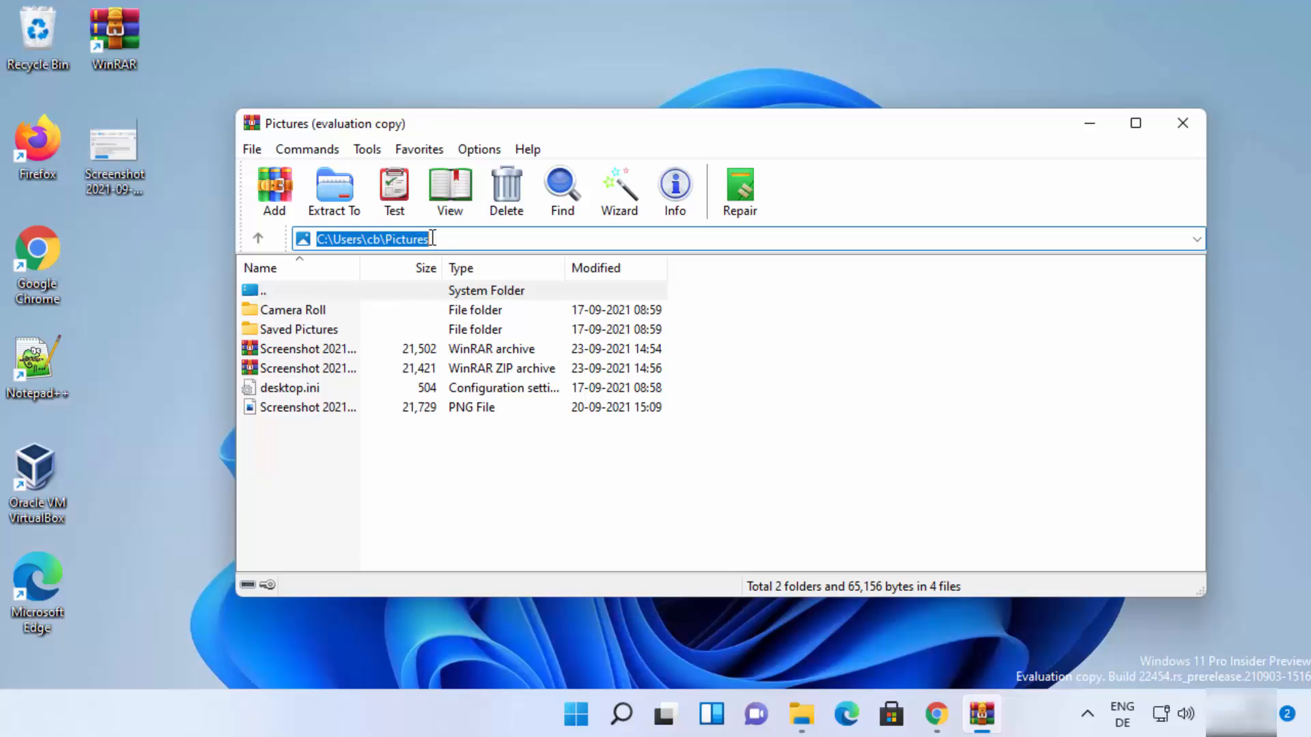
{"action": "double_click", "coordinate": [399, 236]}
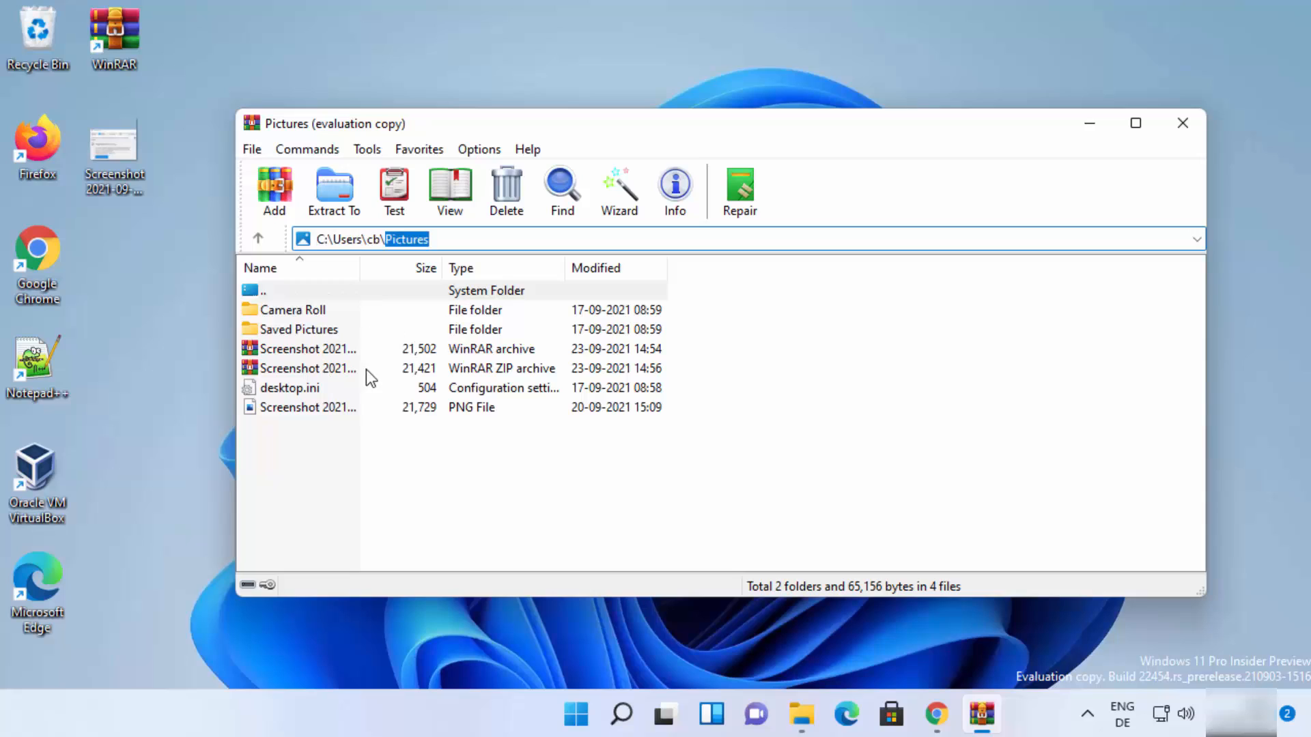
{"action": "left_click", "coordinate": [429, 238]}
{"action": "left_click_drag", "start_coordinate": [439, 237], "coordinate": [367, 236]}
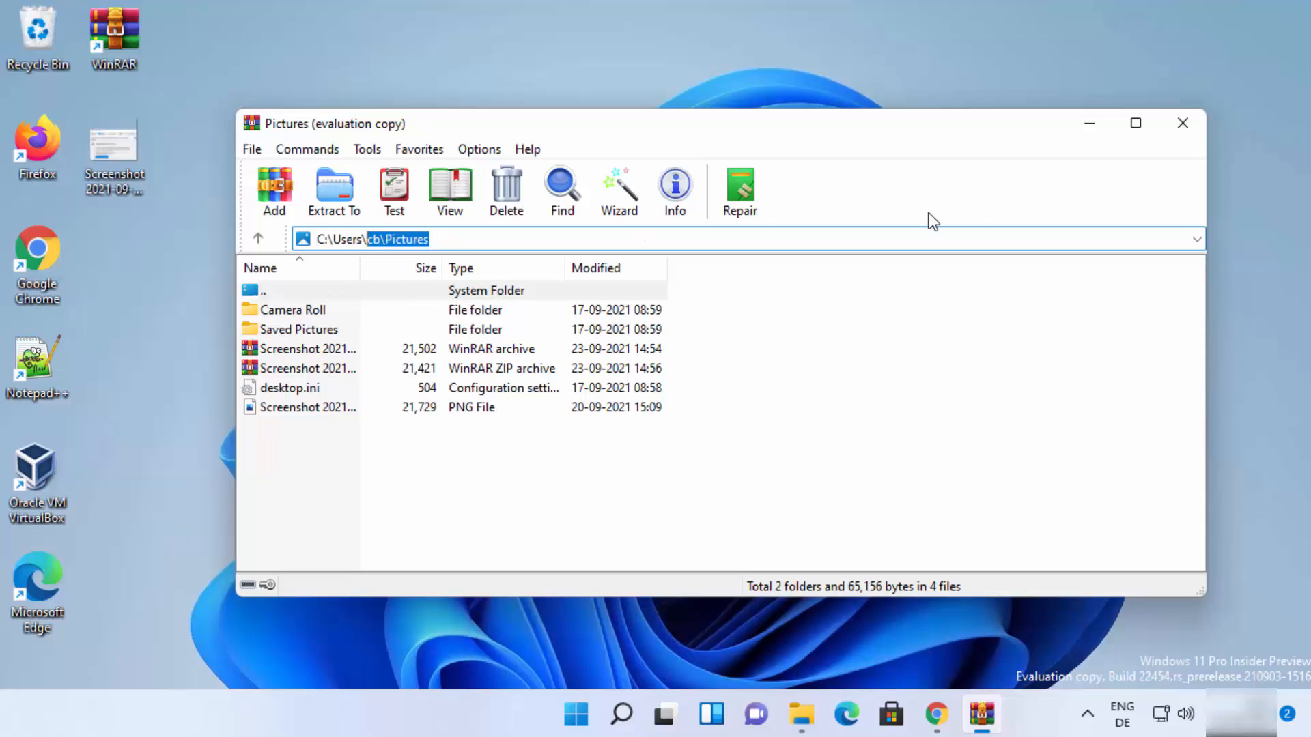
{"action": "left_click", "coordinate": [1193, 239]}
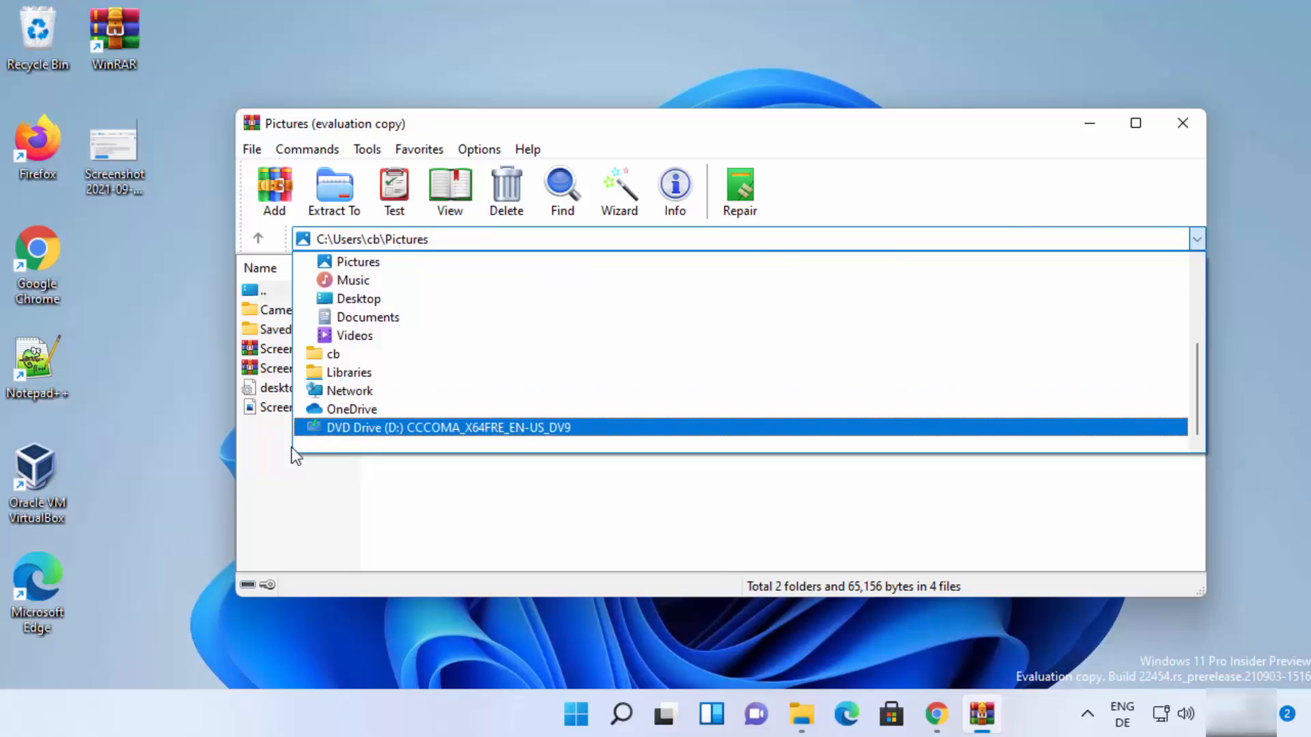
{"action": "left_click", "coordinate": [281, 482]}
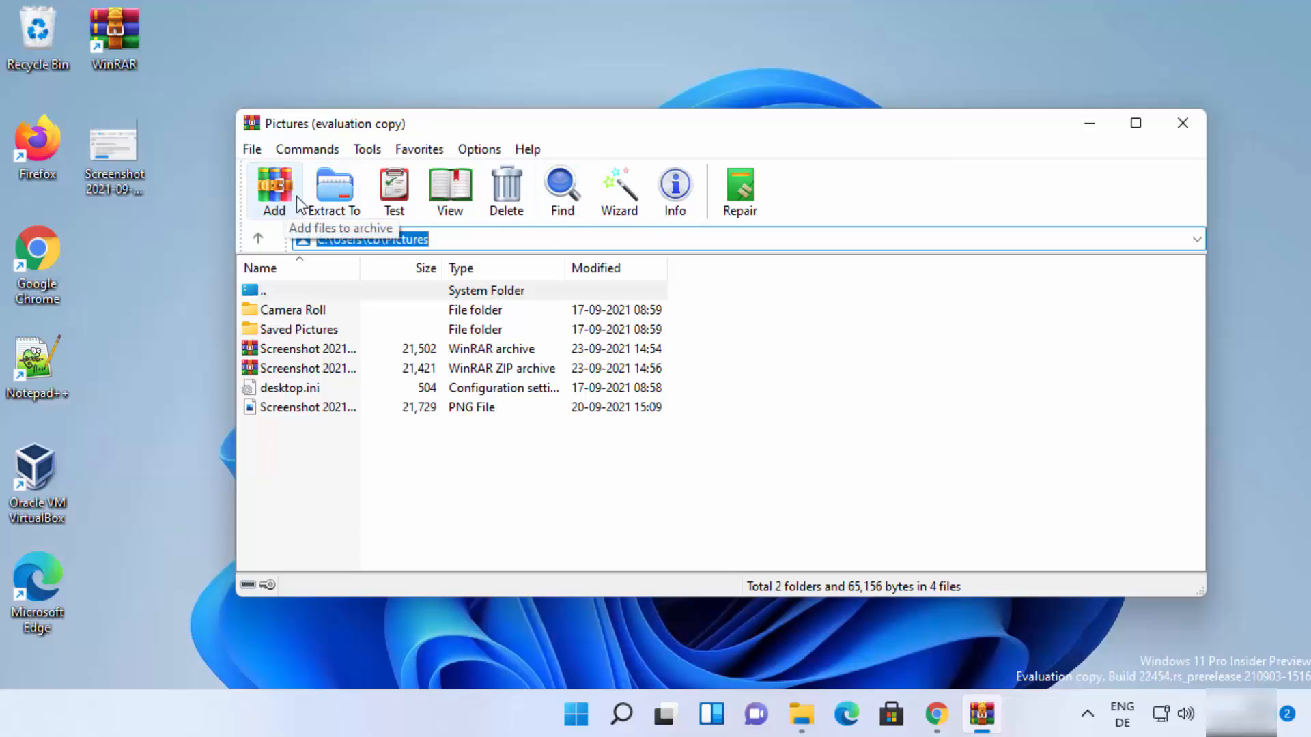
- Review WinRAR's file commands and options, view the general settings, and close them without changes
{"action": "left_click", "coordinate": [256, 151]}
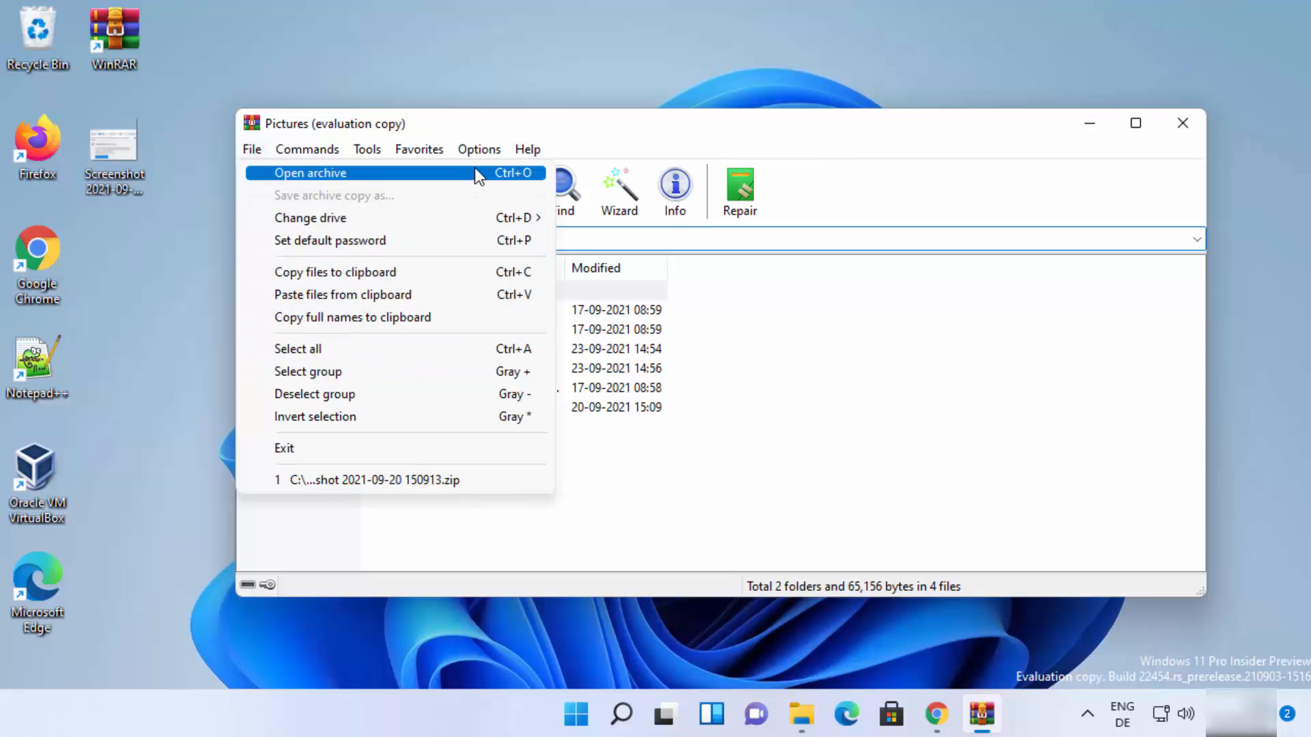
{"action": "left_click", "coordinate": [471, 149]}
{"action": "left_click", "coordinate": [471, 149]}
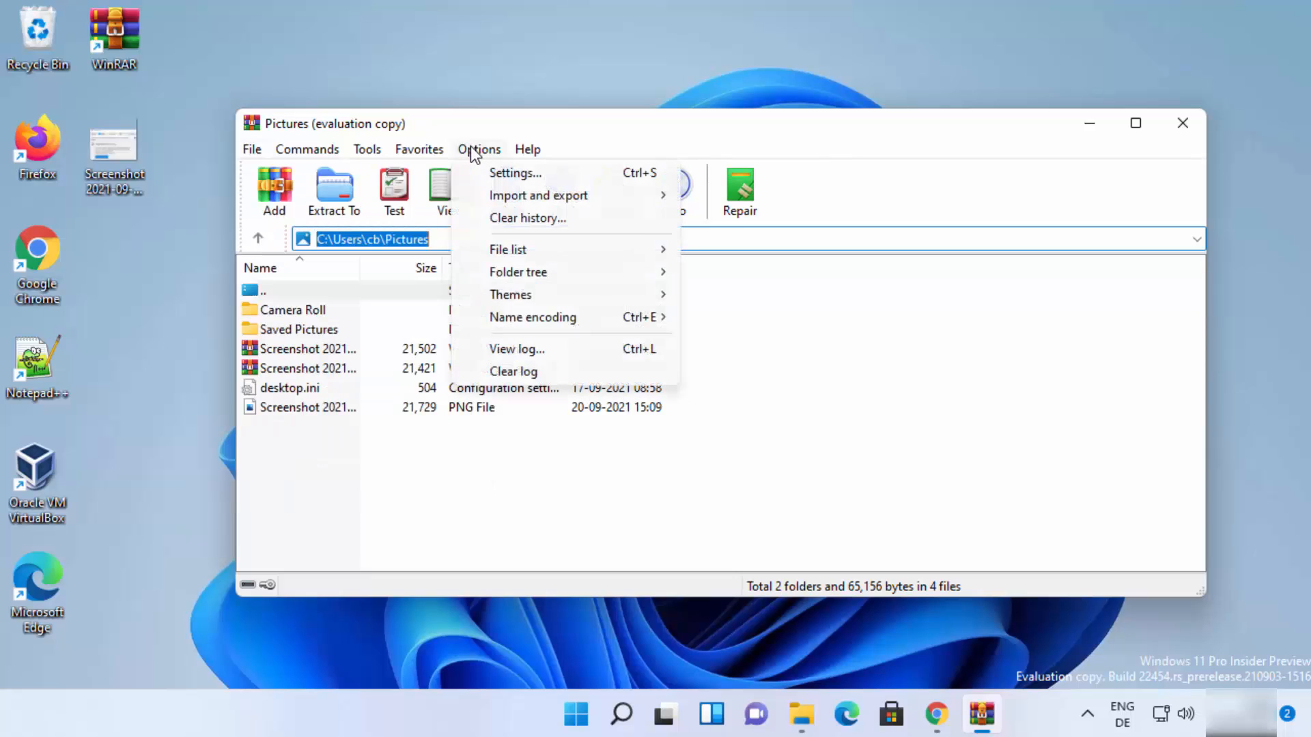
{"action": "left_click", "coordinate": [514, 172]}
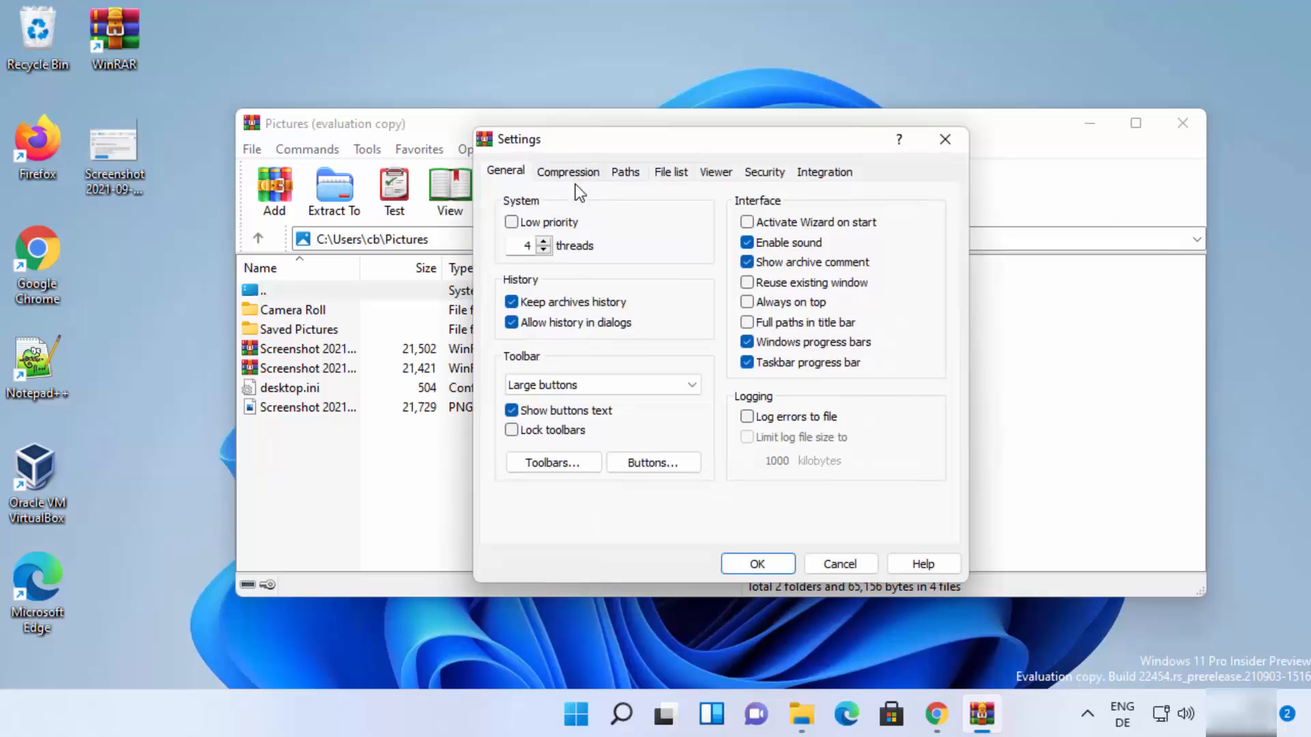
{"action": "key", "text": "Escape"}
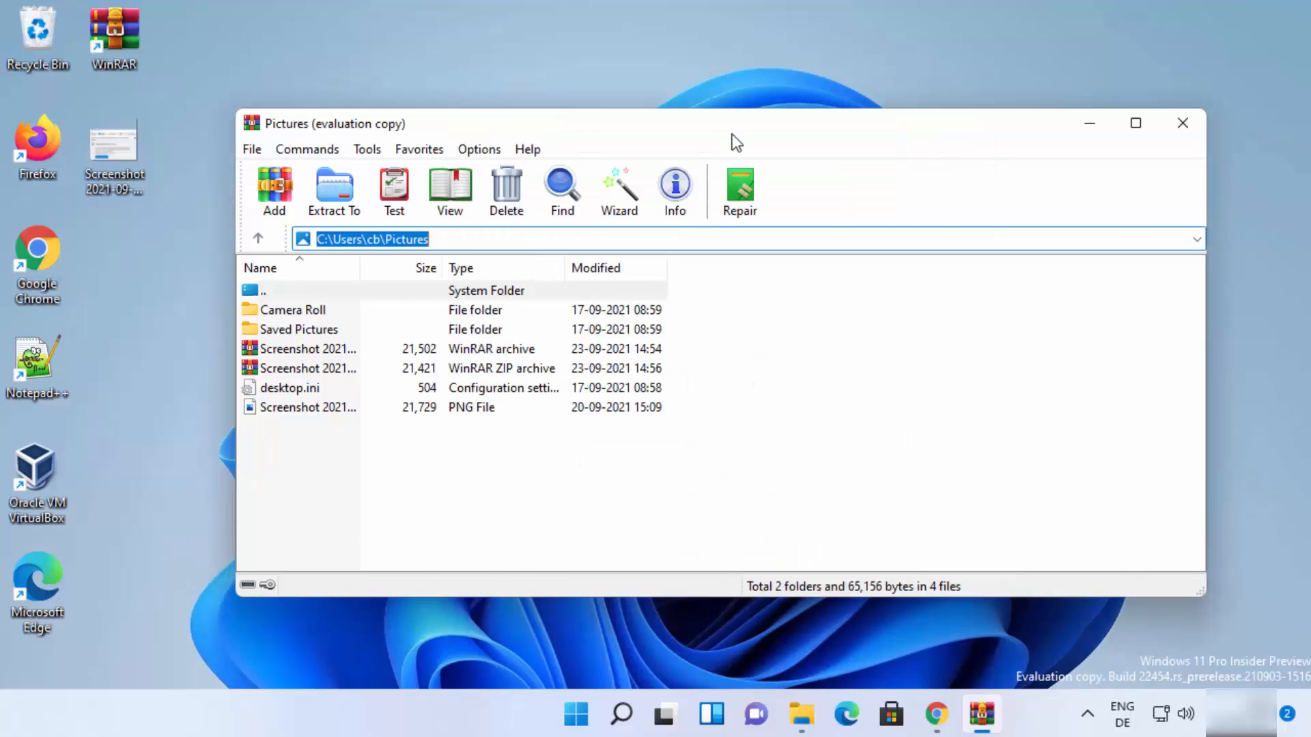